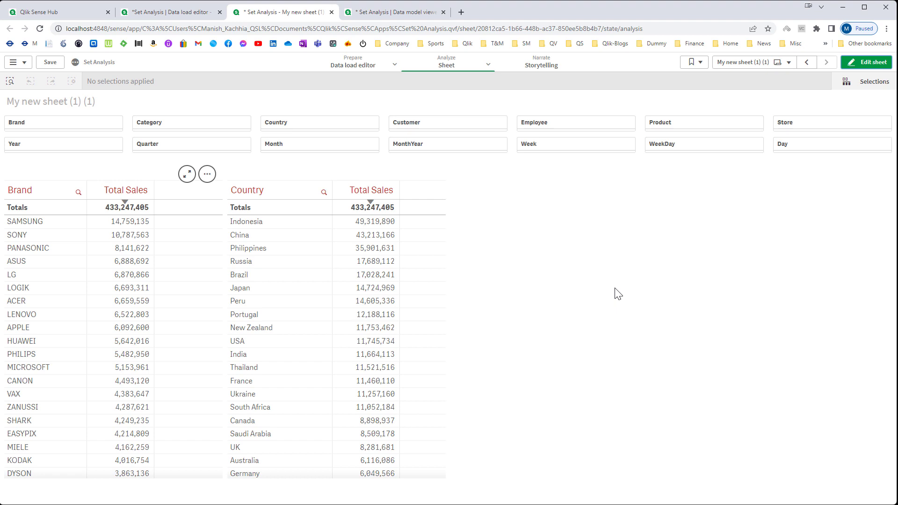
Copy the Country sales table, paste it into the empty right area, and stretch it taller.
click(866, 62)
right_click(360, 227)
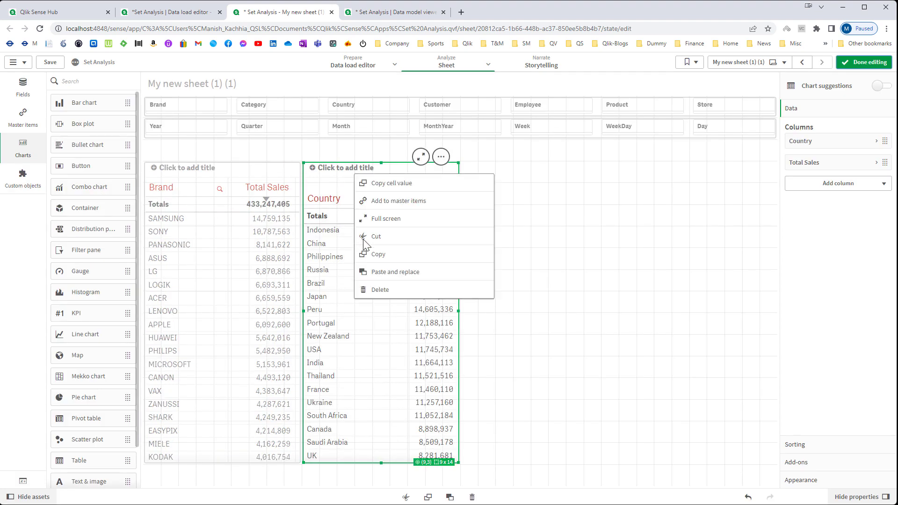
click(376, 253)
right_click(559, 251)
click(560, 248)
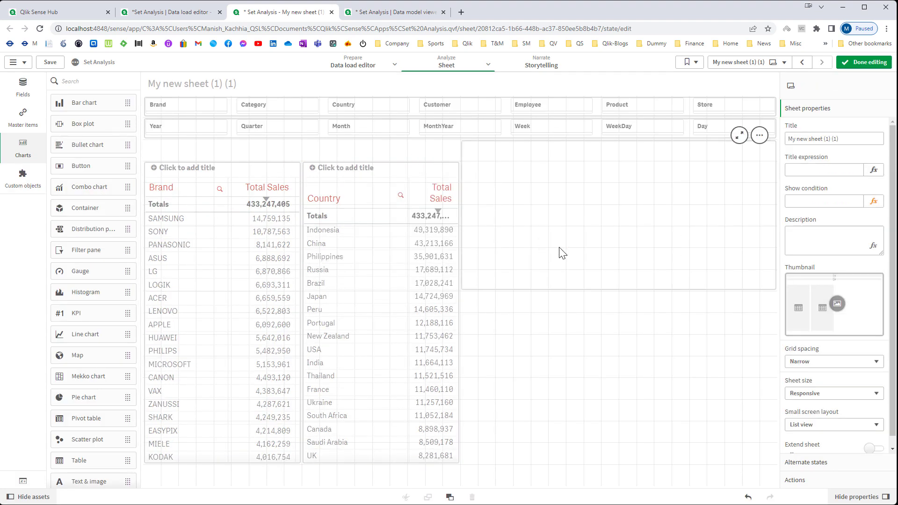
drag(619, 290, 576, 468)
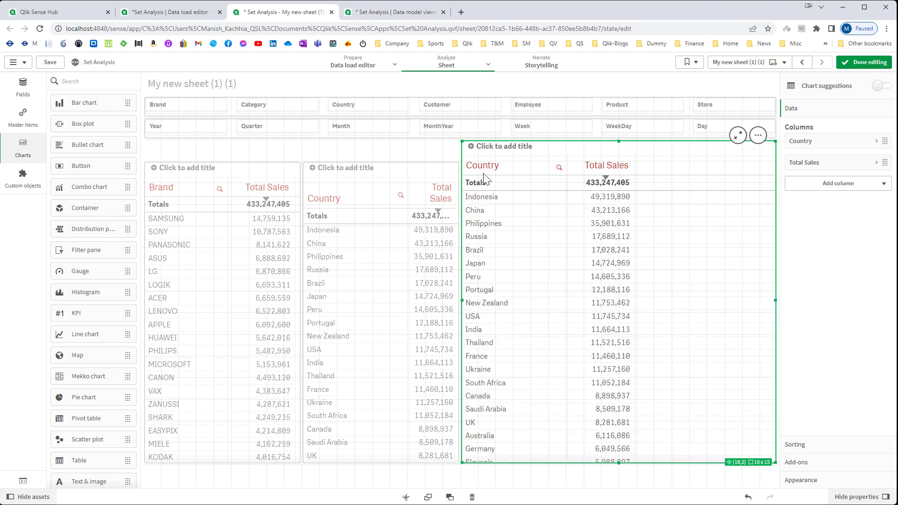
Change the copied table's Total Sales expression to Sum({<Country = {'India','UK','USA'}>}Sales).
click(804, 164)
click(869, 192)
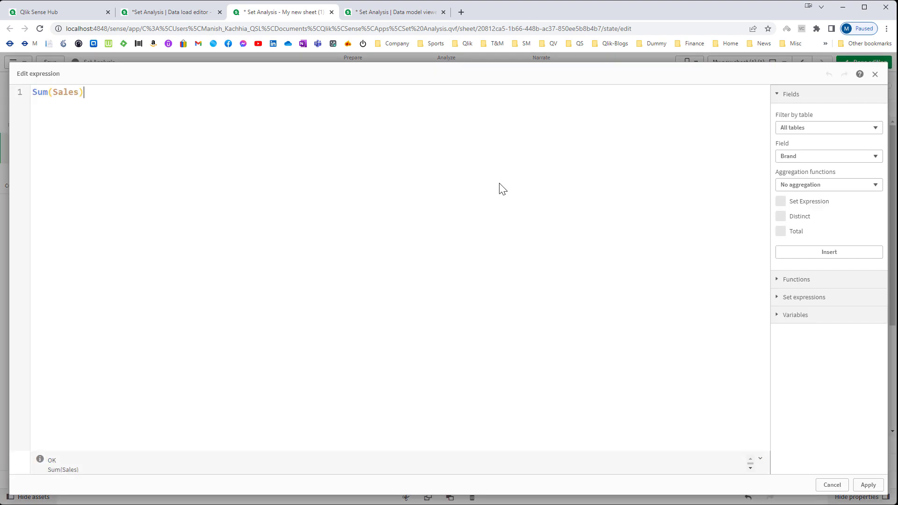
key(Left)
key(Left)
key(Left)
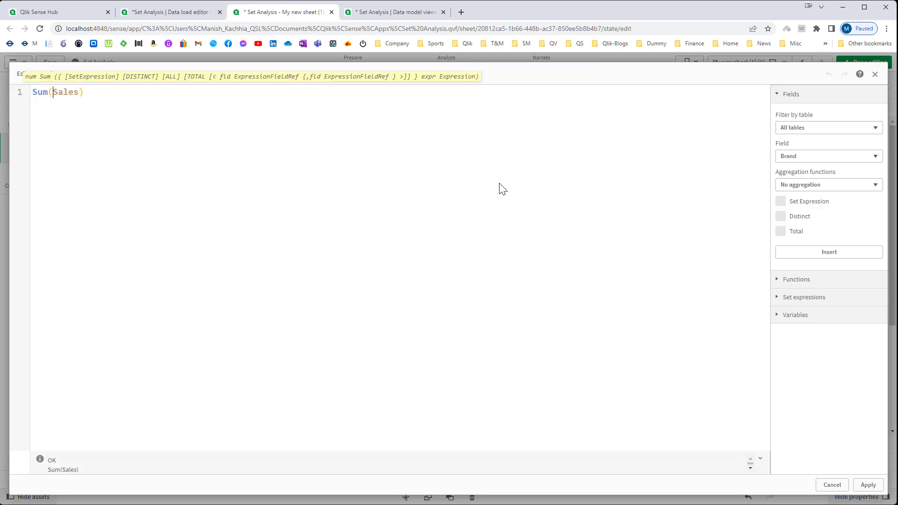
text({<Country )
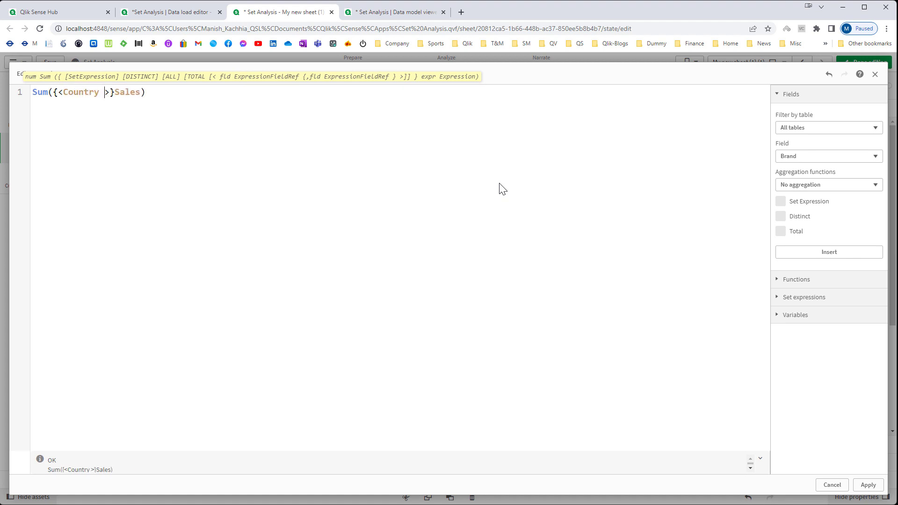
text(= {)
text('India')
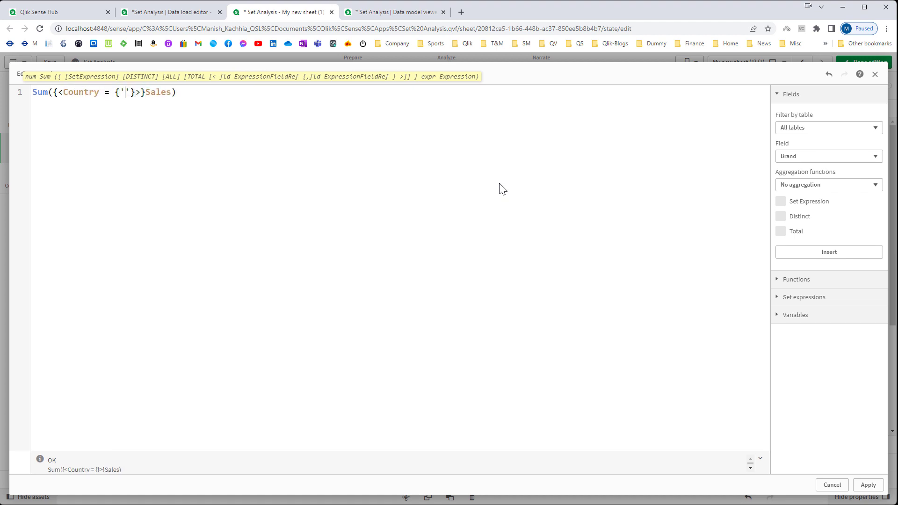
text(,'UK',')
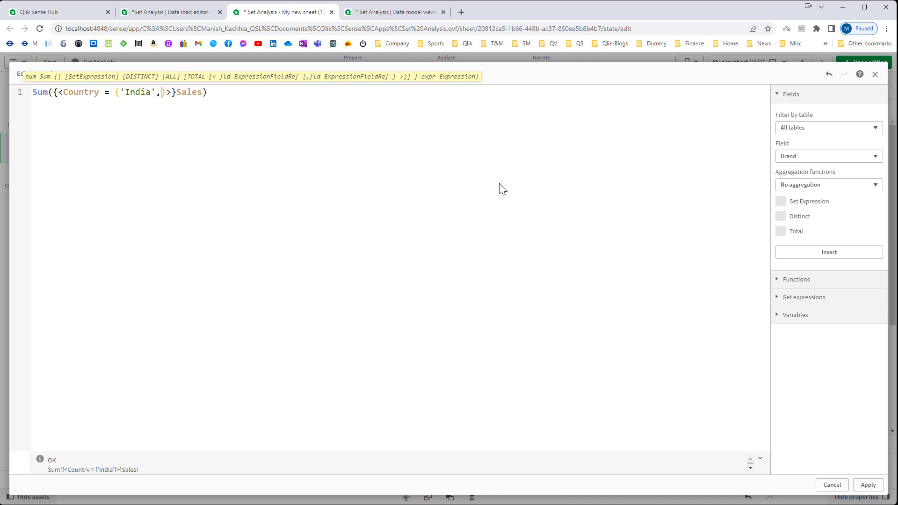
text(USA')
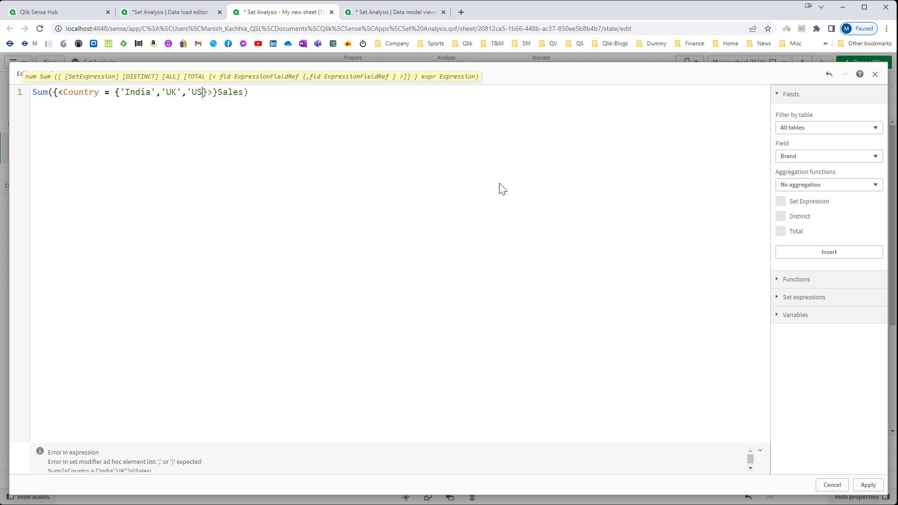
key(End)
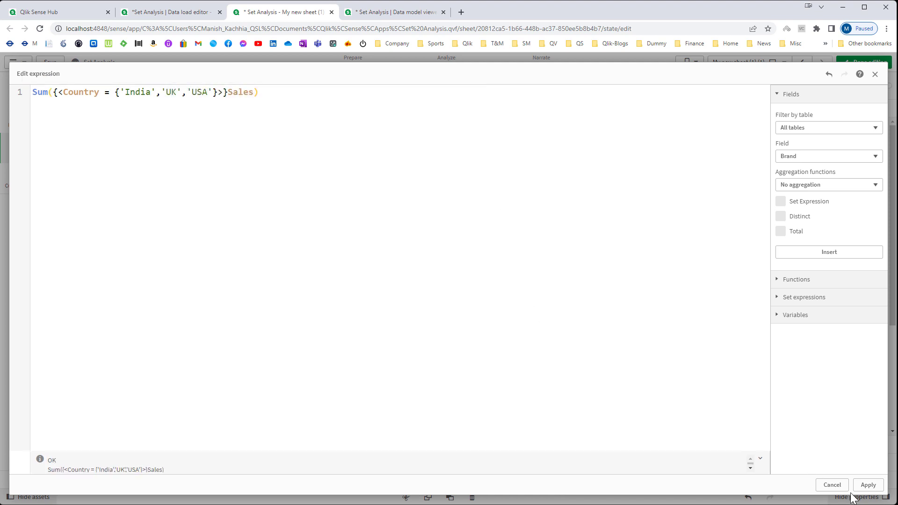
click(868, 485)
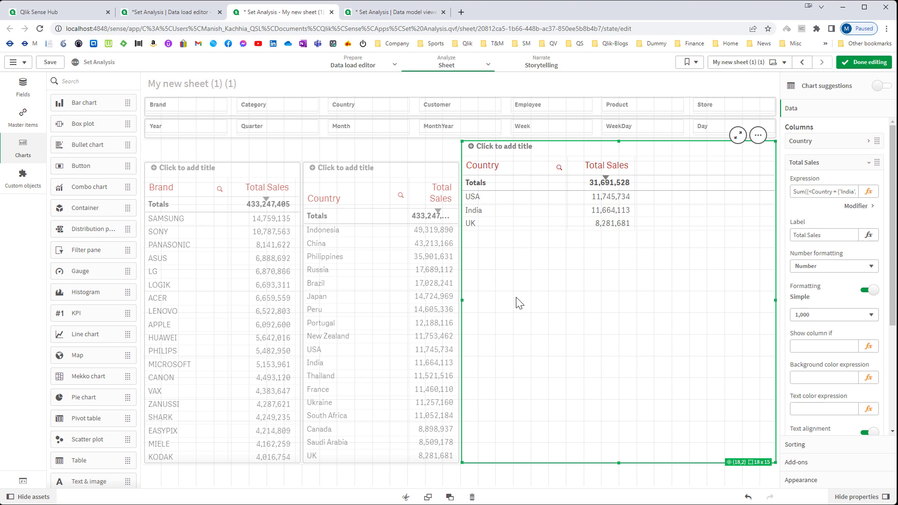
Break the Sum set expression onto separate indented lines, with Sales) on its own line.
click(869, 191)
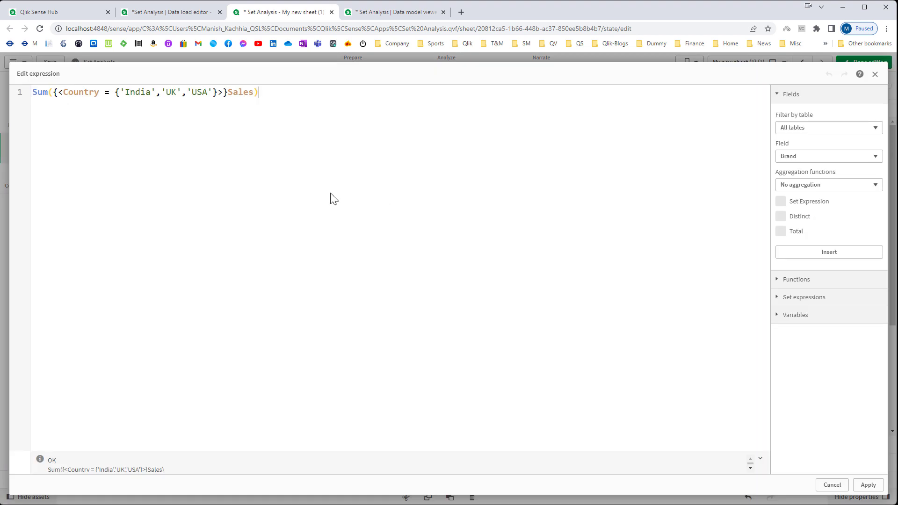
click(54, 93)
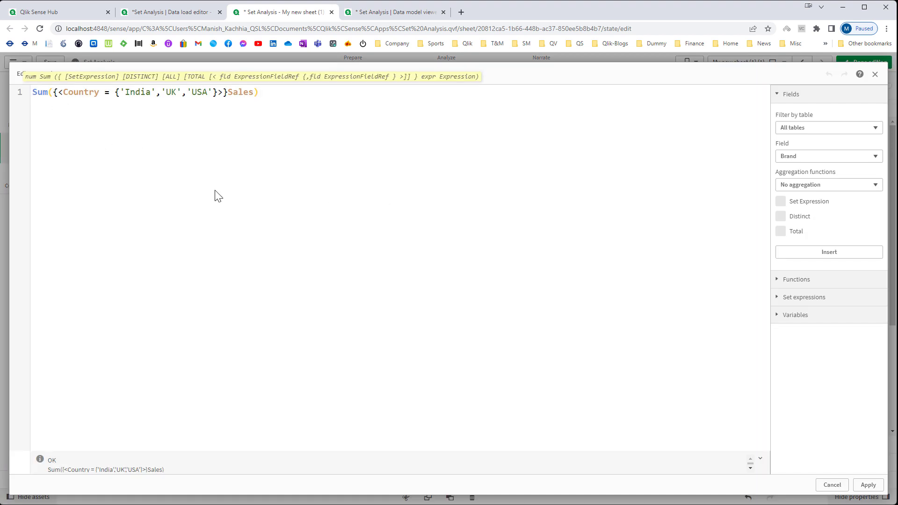
key(Return)
key(Tab)
key(Right)
key(Right)
key(Return)
key(Tab)
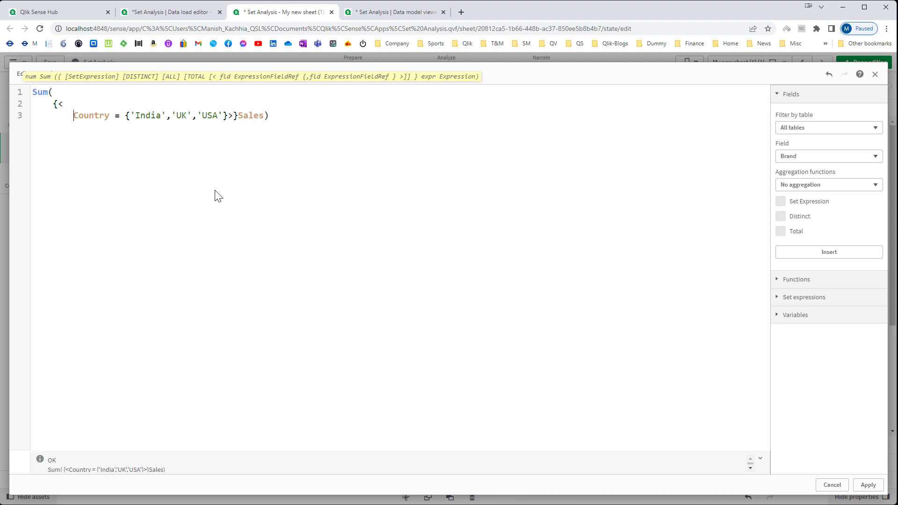
key(Right)
key(Right)
key(Right)
key(Return)
key(BackSpace)
key(Right)
key(Right)
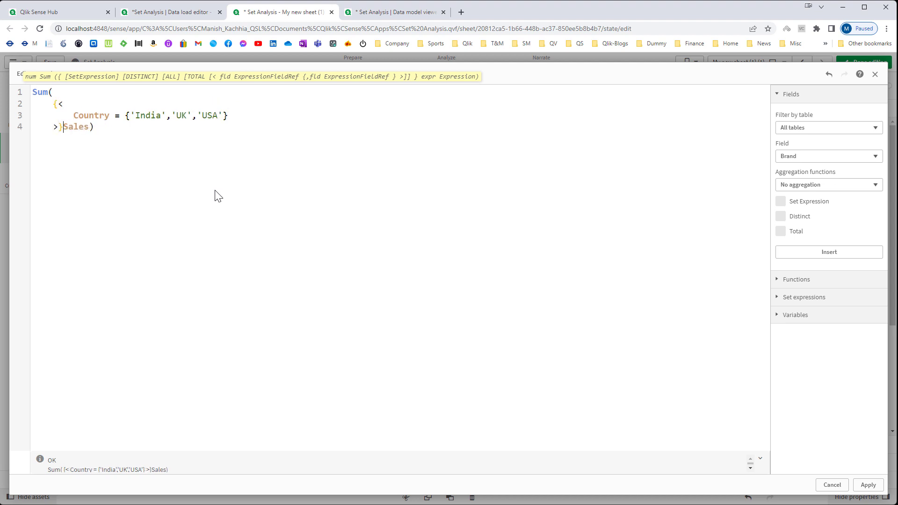
key(Return)
key(BackSpace)
key(BackSpace)
key(BackSpace)
key(BackSpace)
Review the Country condition line and apply the reformatted expression.
drag(238, 115, 77, 115)
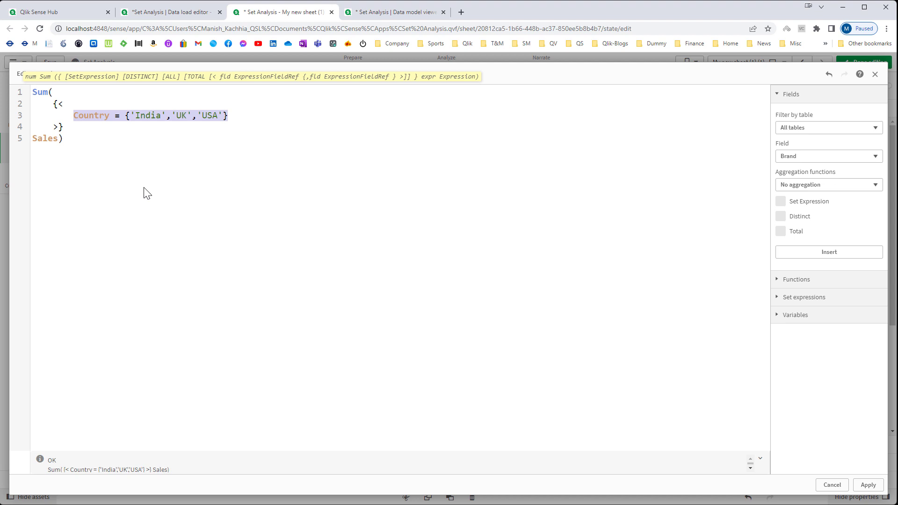
click(123, 178)
drag(74, 117, 240, 118)
click(868, 485)
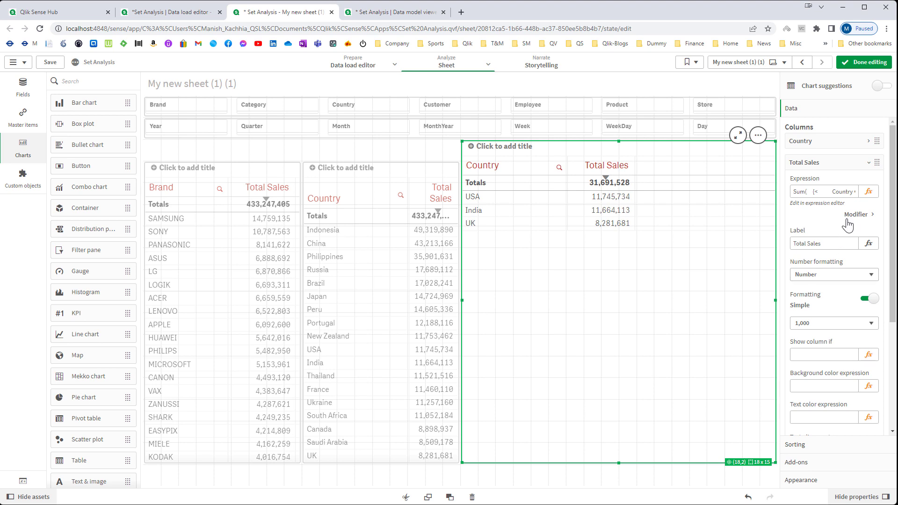
Keep the set expression unchanged and erase the Total Sales label text.
click(869, 191)
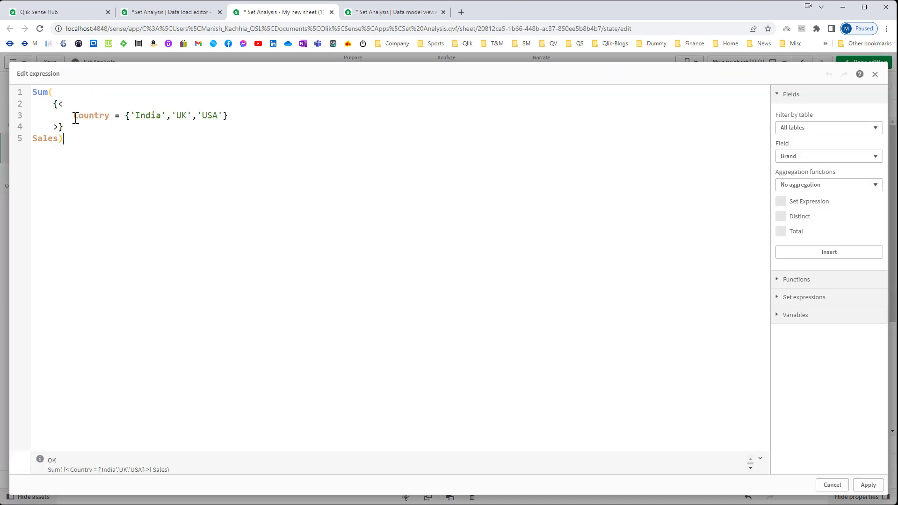
drag(74, 116, 228, 116)
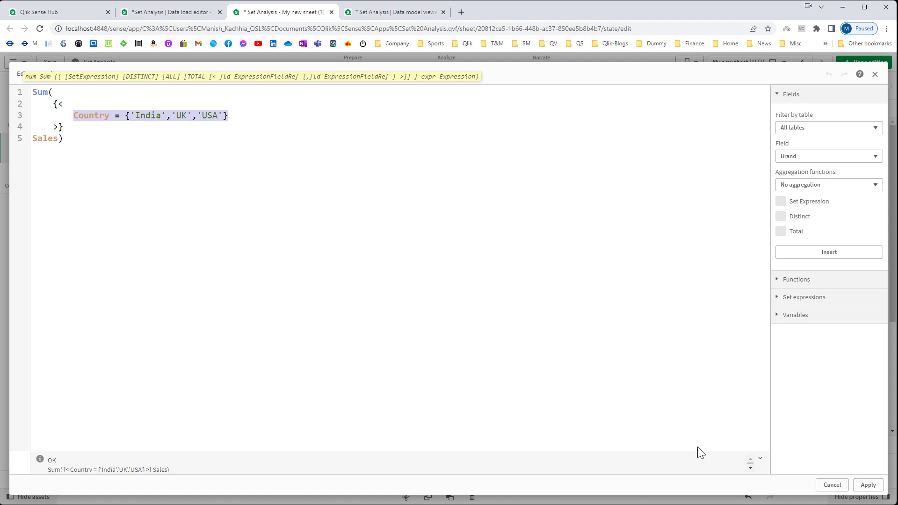
click(867, 485)
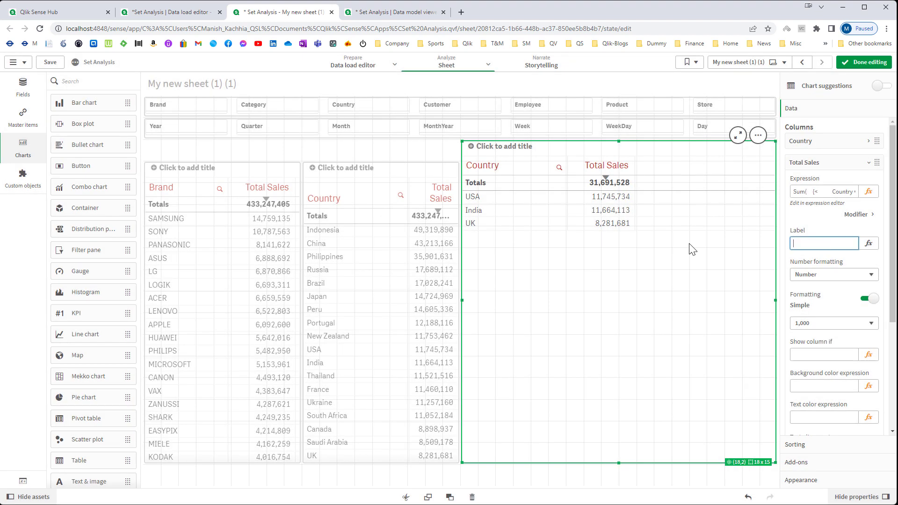
key(BackSpace)
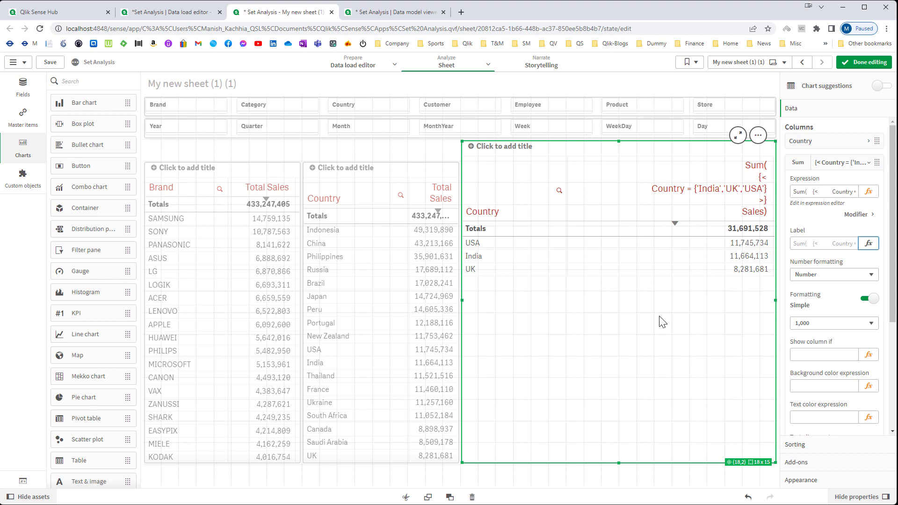
Filter the Country table to the 15 countries Indonesia through South Africa.
click(864, 62)
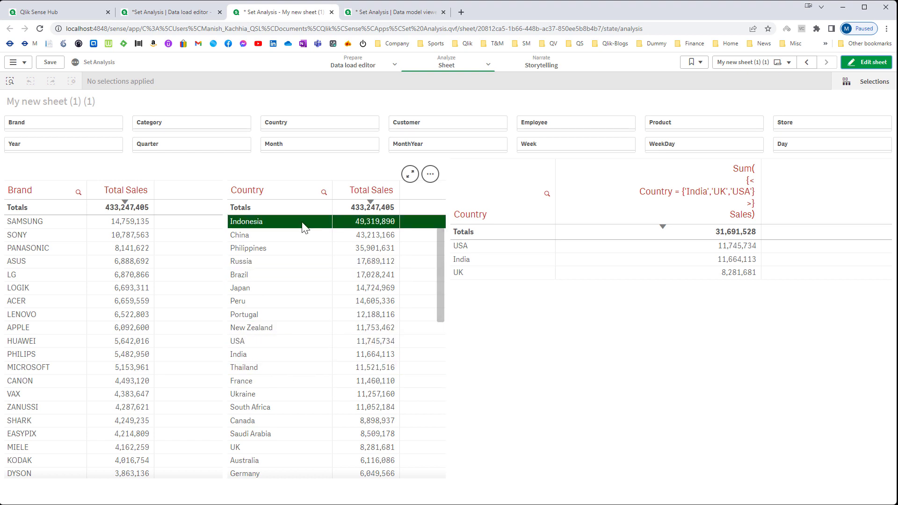
drag(305, 227, 278, 411)
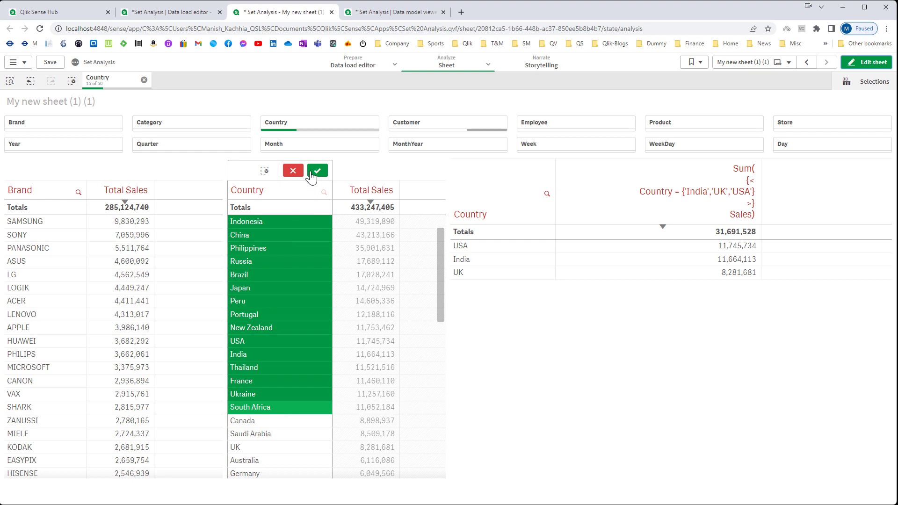
click(317, 171)
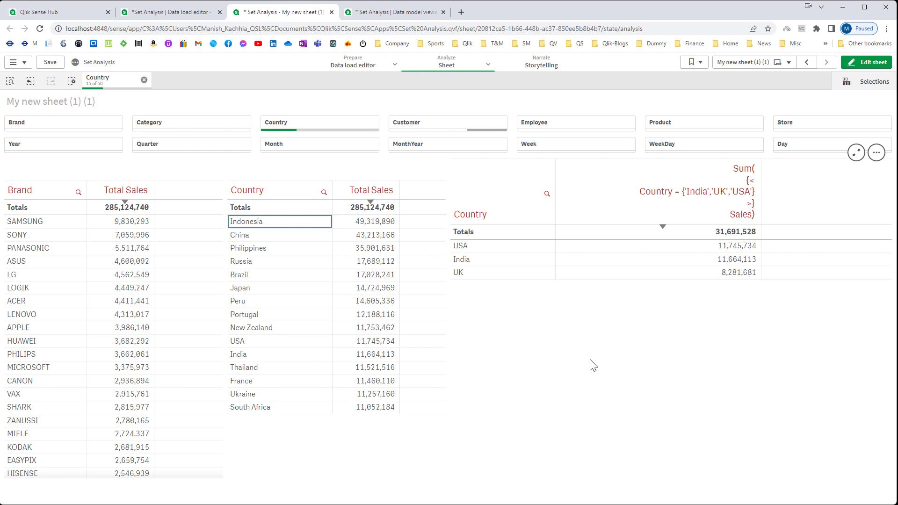
Reopen the right table's measure expression and apply it unchanged.
double_click(593, 365)
click(873, 178)
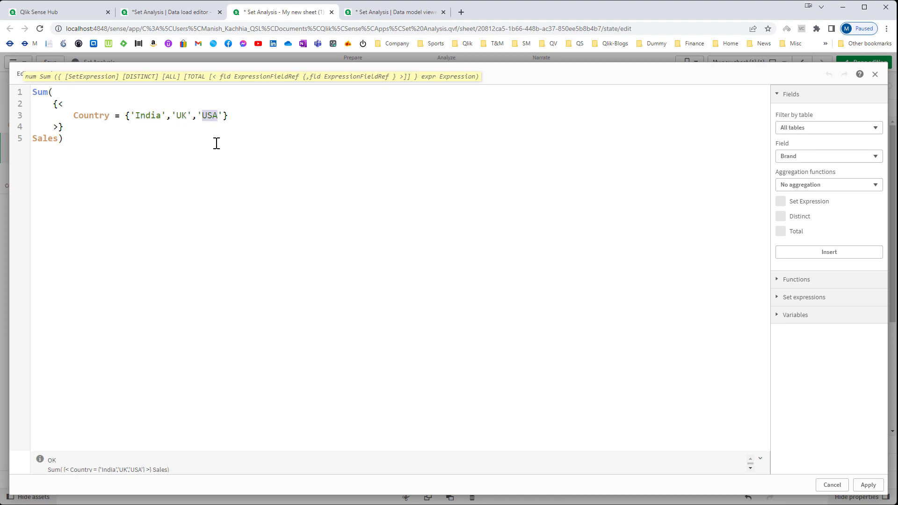
click(867, 488)
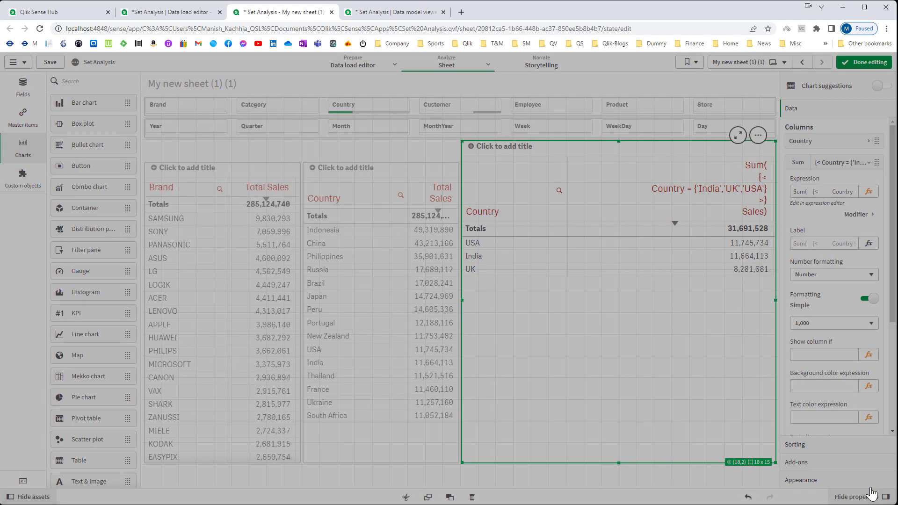
Filter the Month field to Jun.
click(867, 63)
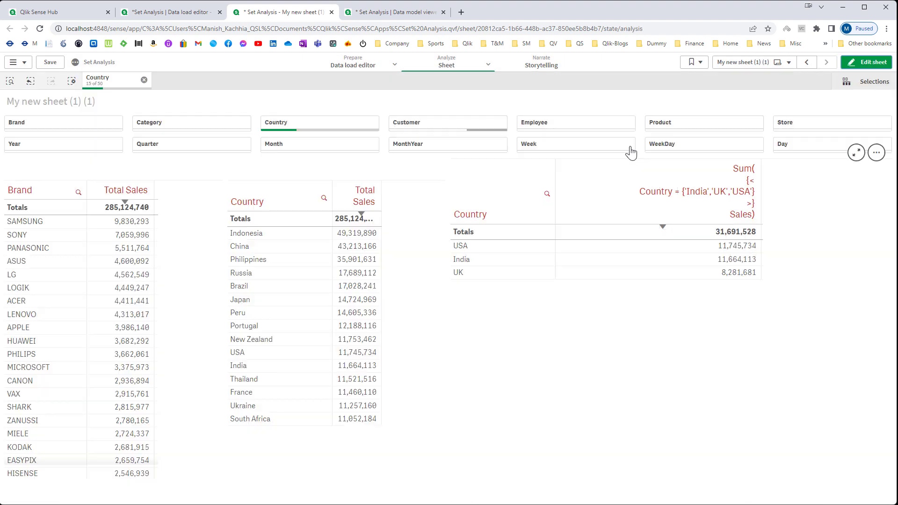
click(278, 144)
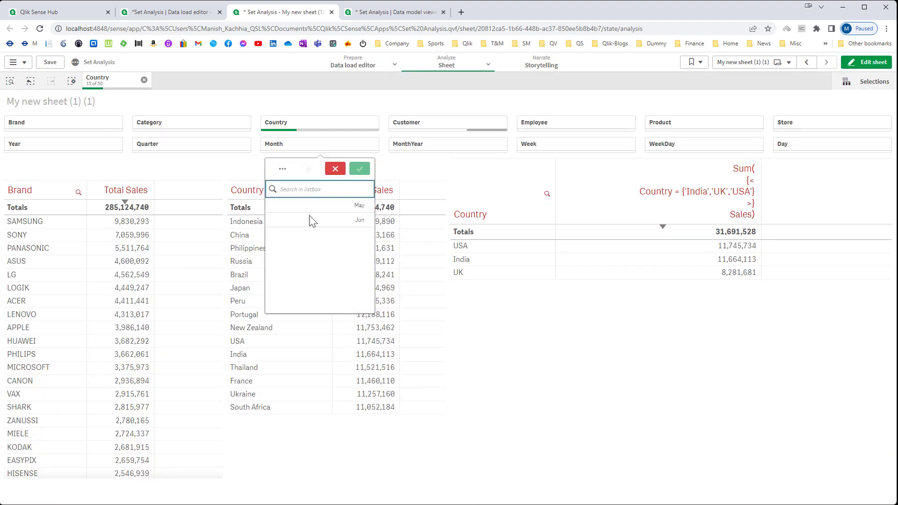
click(322, 220)
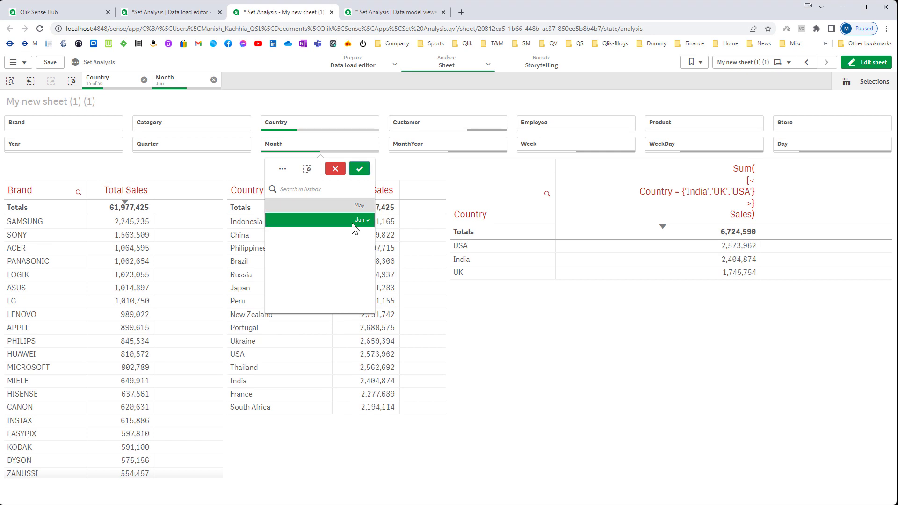
click(360, 168)
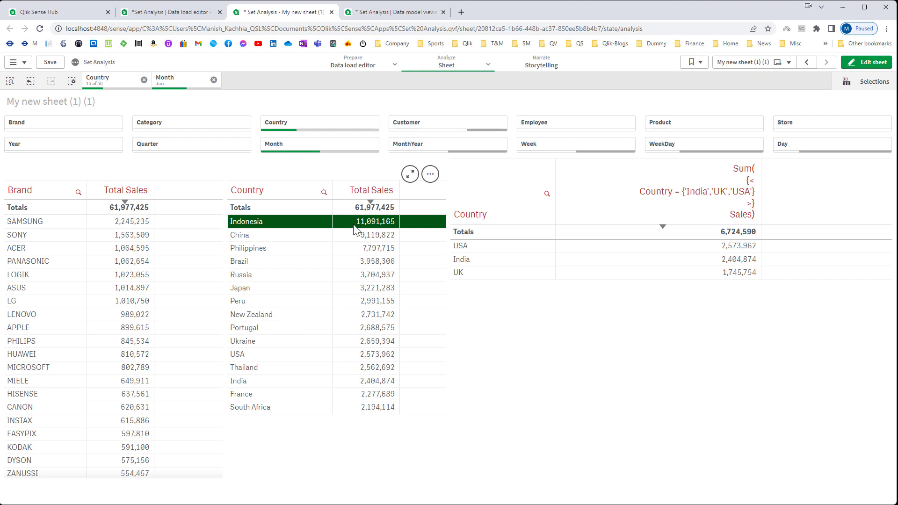
Switch the month filter to May and select the seven countries Indonesia through Japan.
click(320, 147)
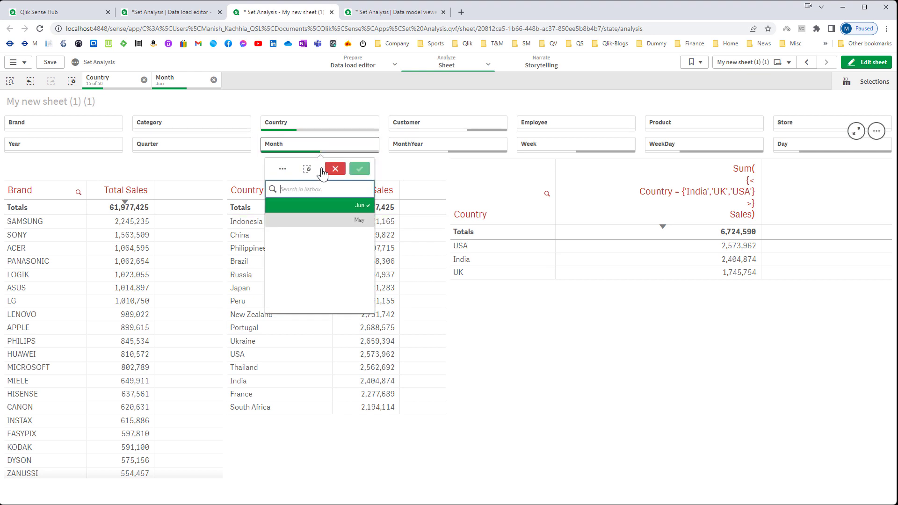
click(334, 219)
click(348, 205)
click(359, 168)
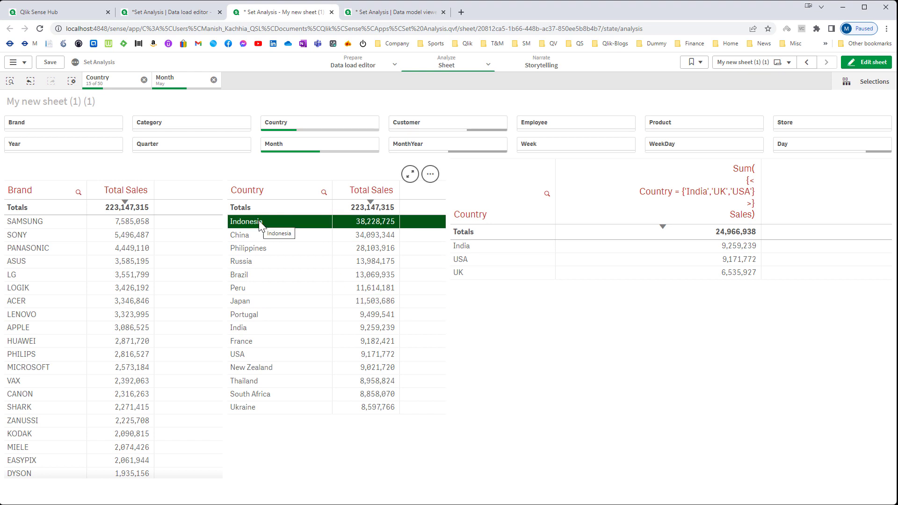
drag(259, 223, 256, 298)
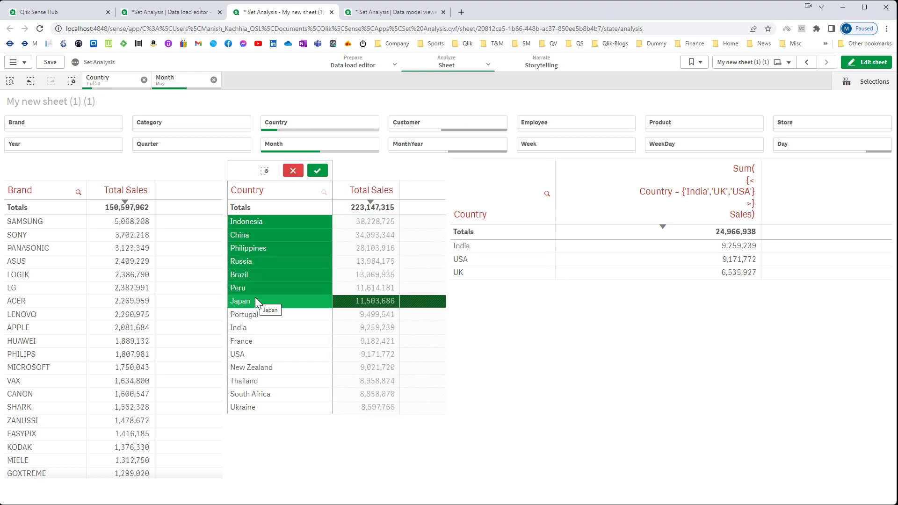
click(317, 171)
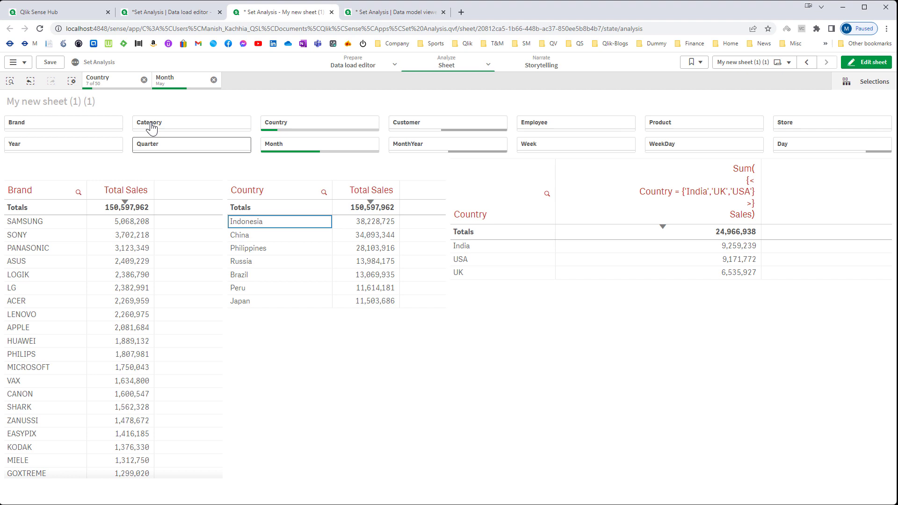
Clear all selections and filter to the countries Indonesia through South Africa.
click(72, 81)
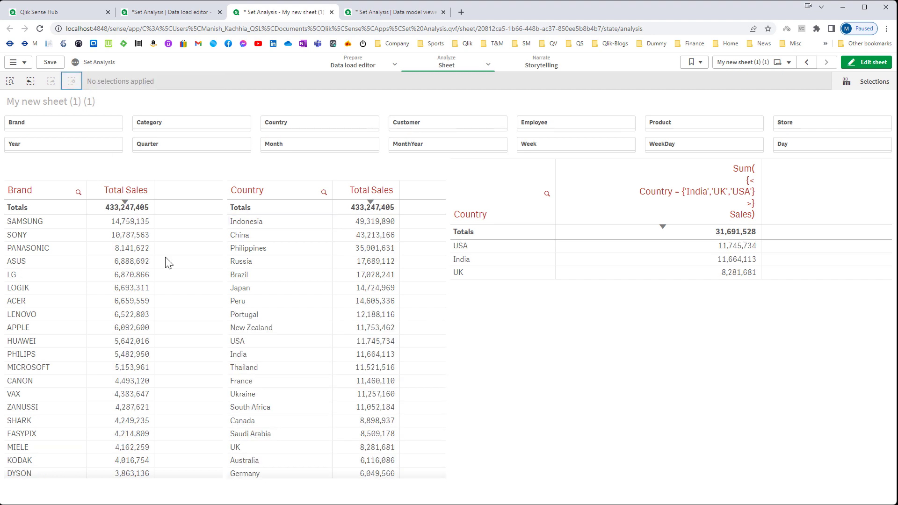
drag(254, 228, 254, 407)
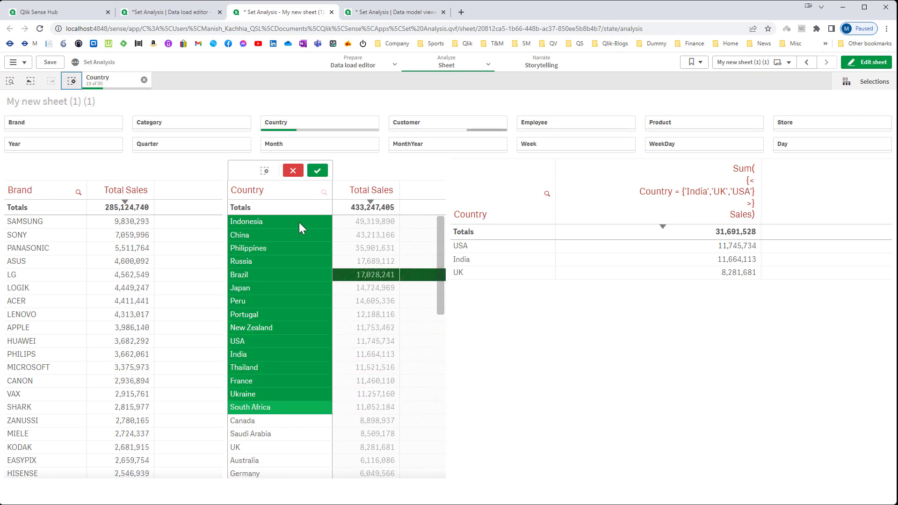
click(318, 171)
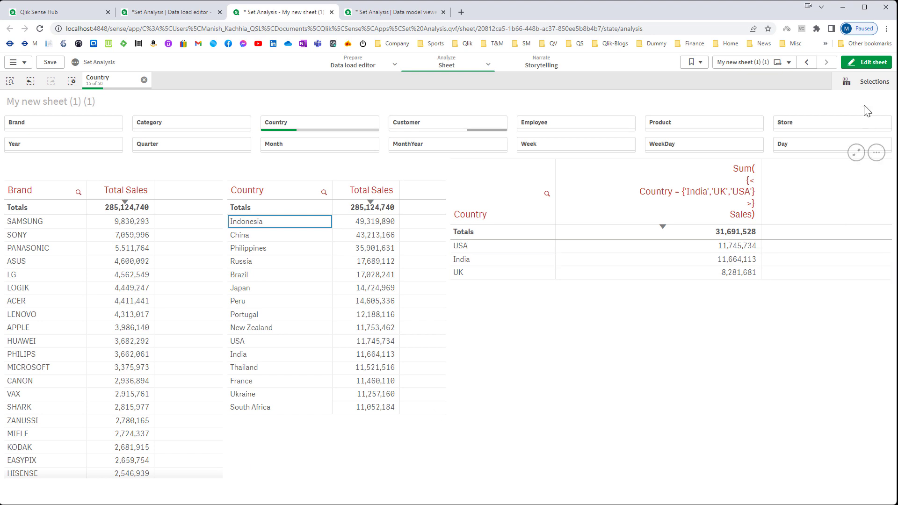
In edit mode, narrow the right set-analysis table and select the middle Country table.
click(867, 63)
drag(463, 304, 621, 304)
click(449, 310)
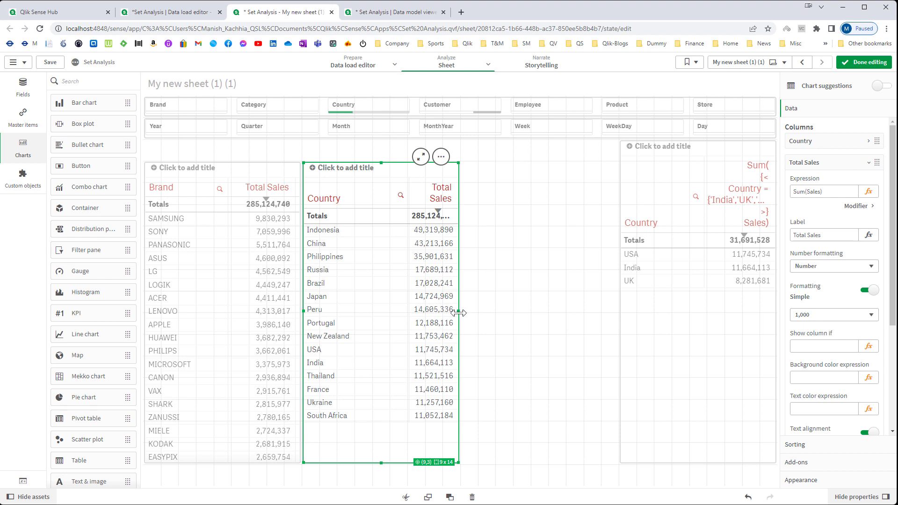
Widen the middle Country table and clear the country filter, returning to edit mode.
drag(459, 313, 565, 315)
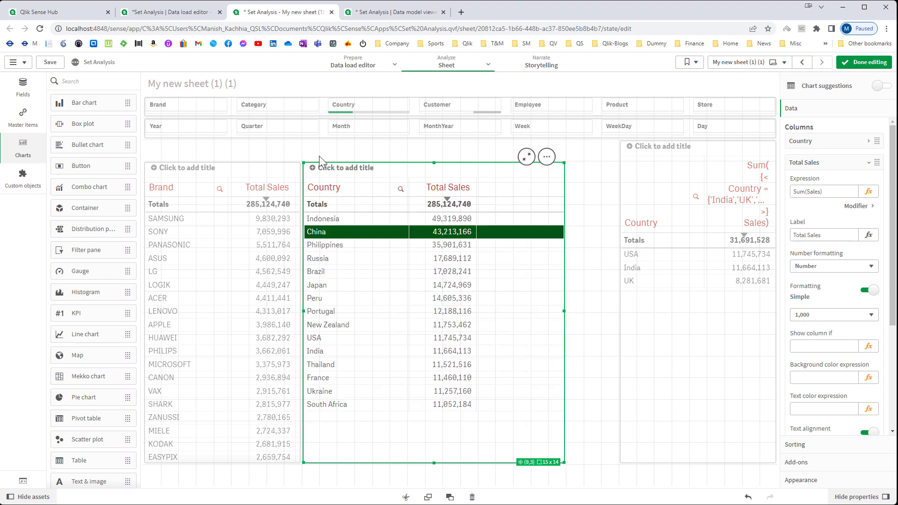
click(865, 64)
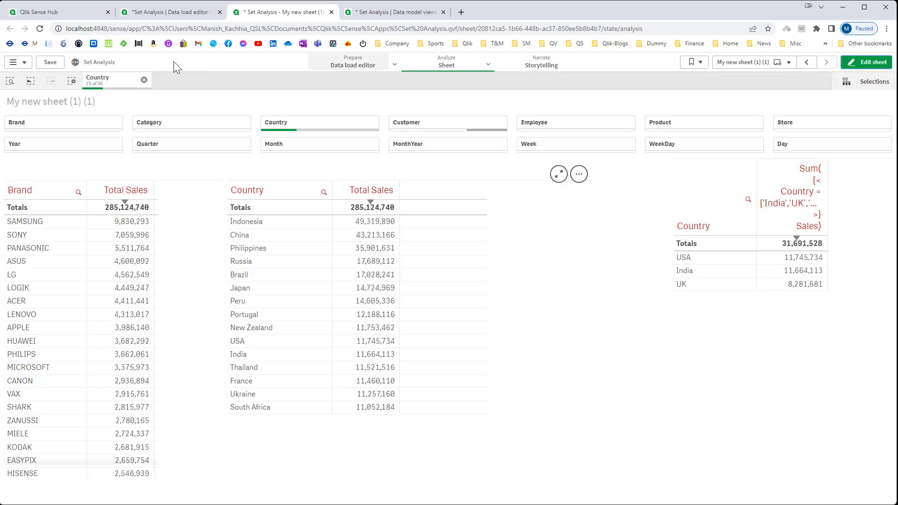
click(72, 81)
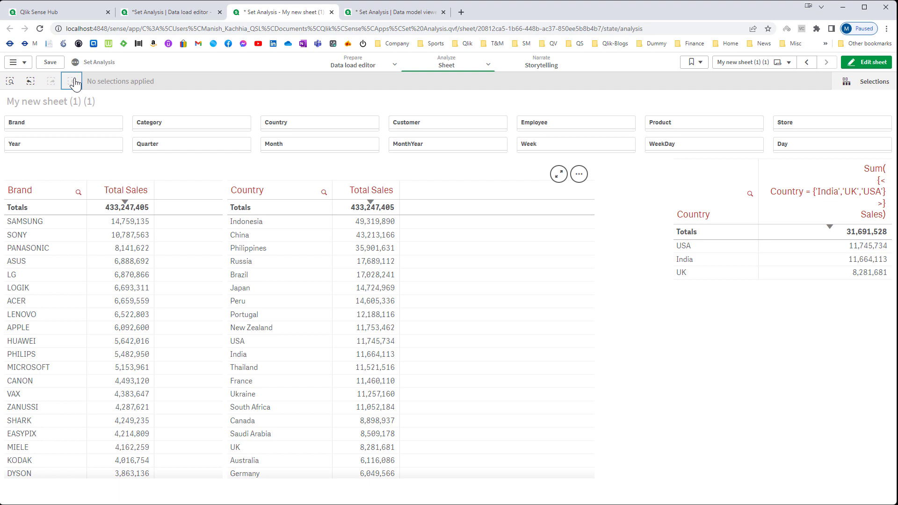
click(869, 64)
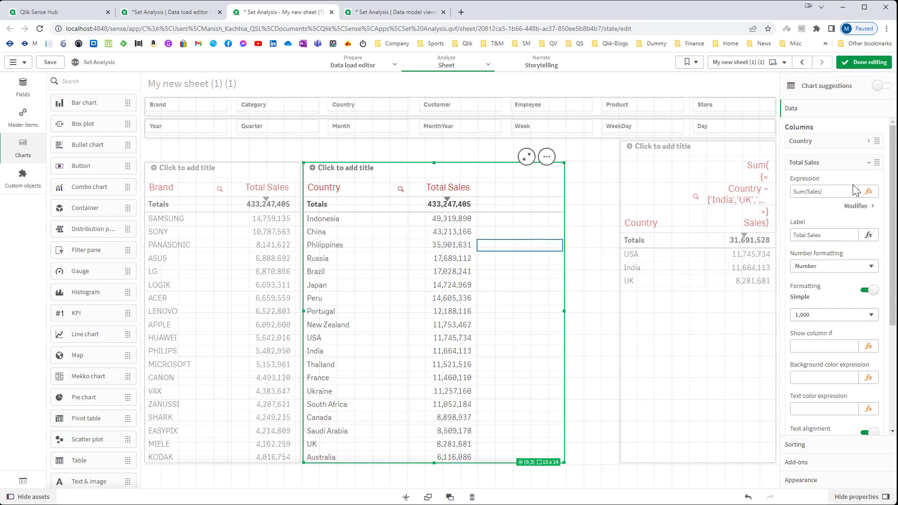
Add a measure column to the Country table with expression Sum(Sales) >= 10000000.
drag(855, 191, 794, 192)
key(ctrl+c)
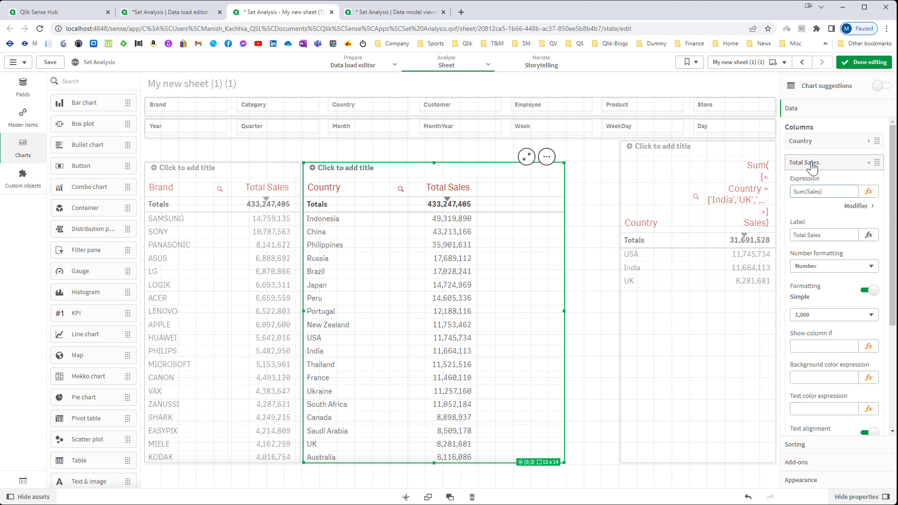
click(812, 166)
click(837, 183)
click(838, 220)
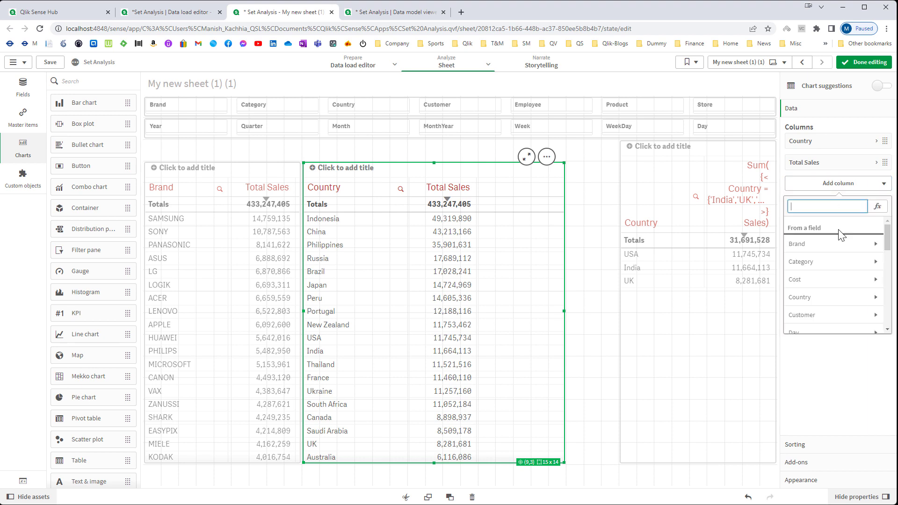
click(876, 210)
key(ctrl+v)
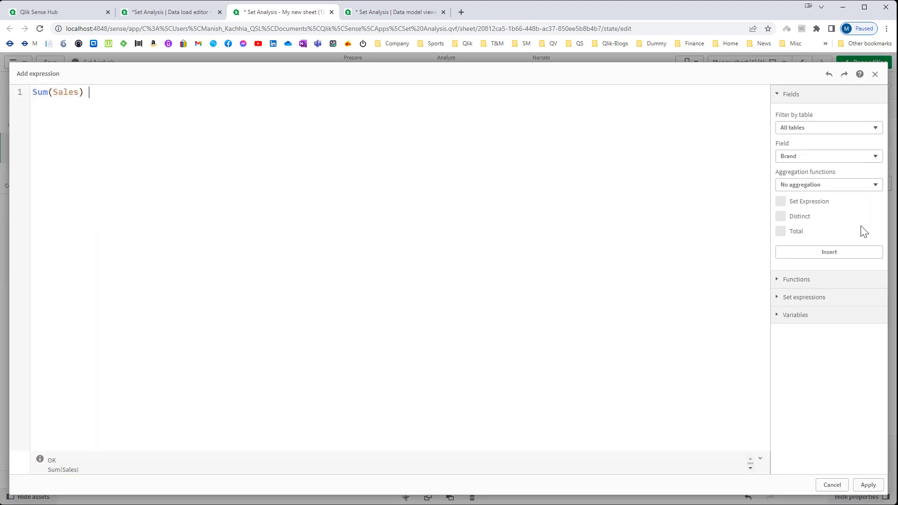
text(>= 10000000)
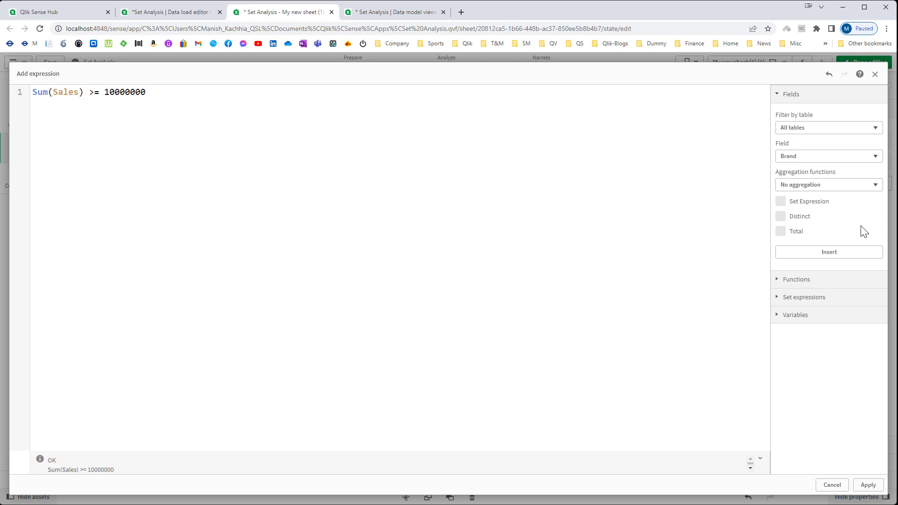
click(867, 485)
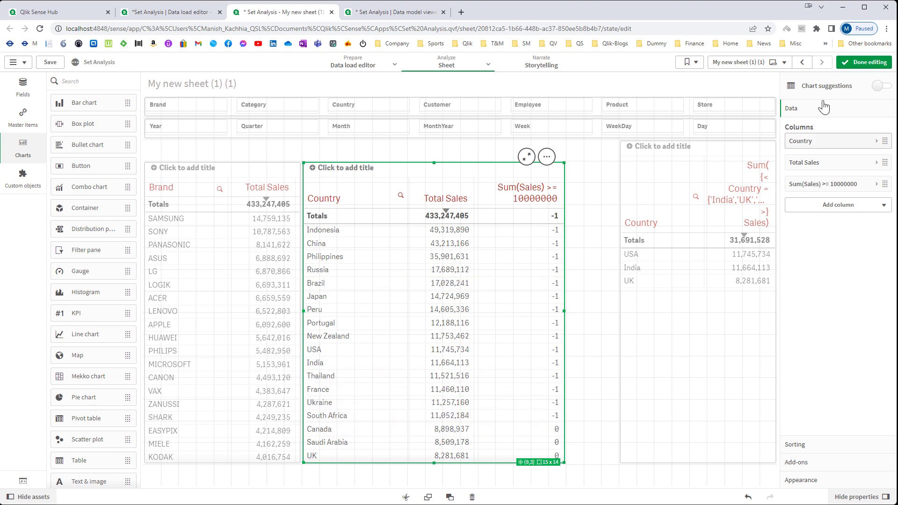
click(865, 62)
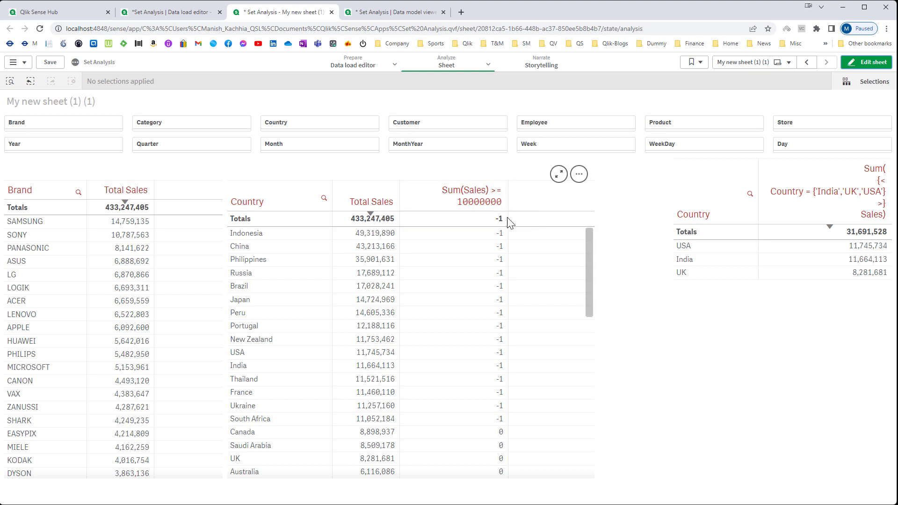
click(378, 237)
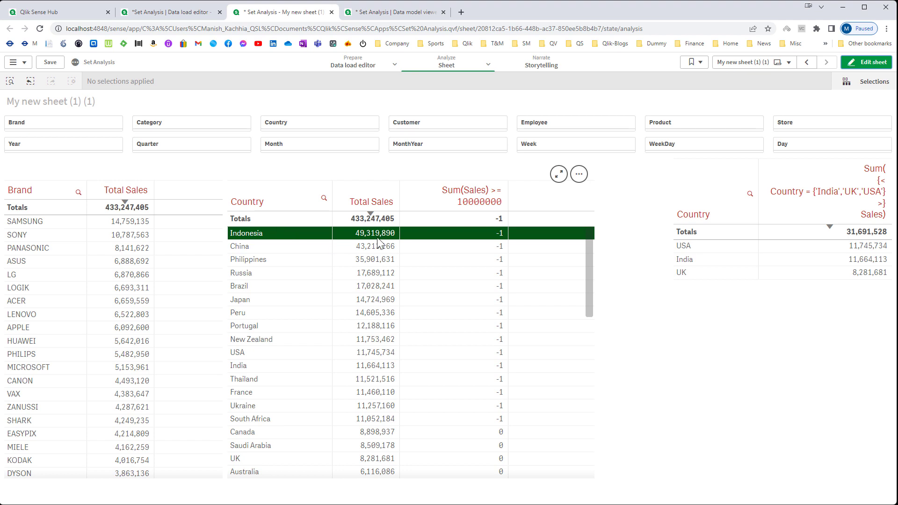
click(444, 237)
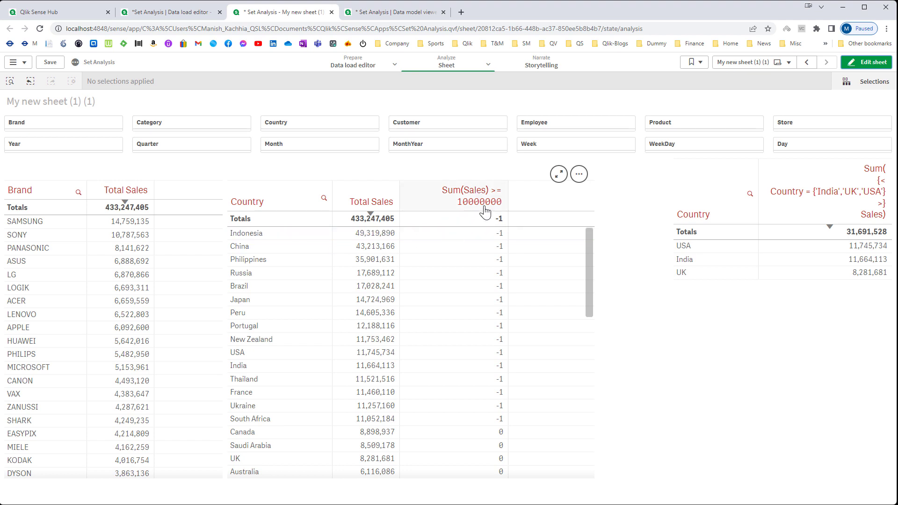
click(481, 236)
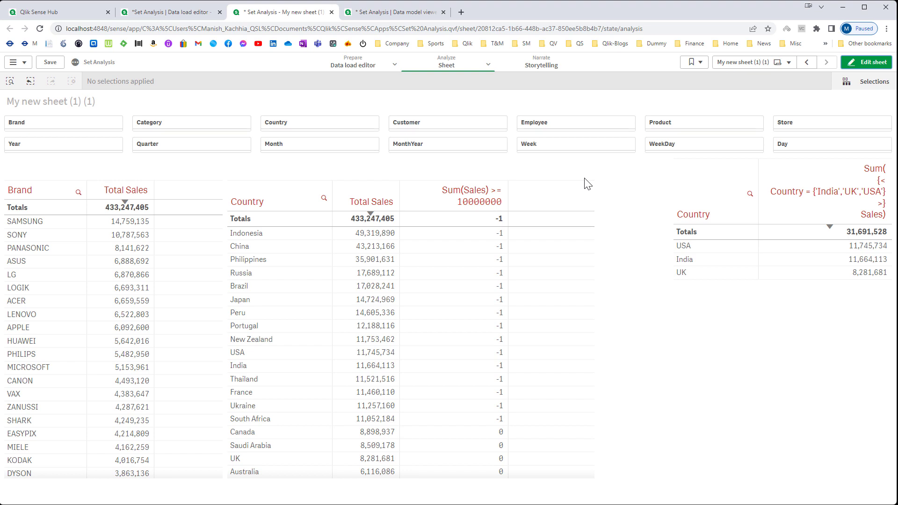
Inspect the middle table's Sum(Sales) >= 10000000 measure expression without changing it.
click(867, 62)
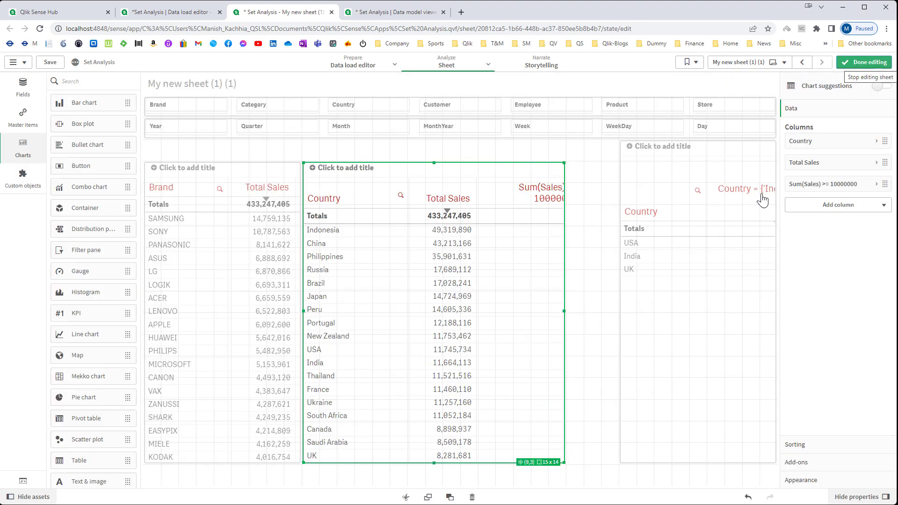
click(725, 180)
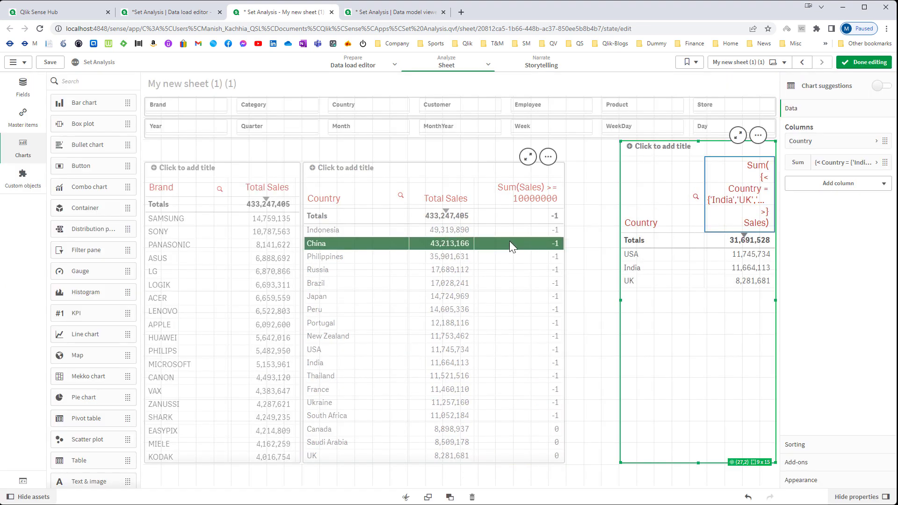
click(509, 243)
click(826, 184)
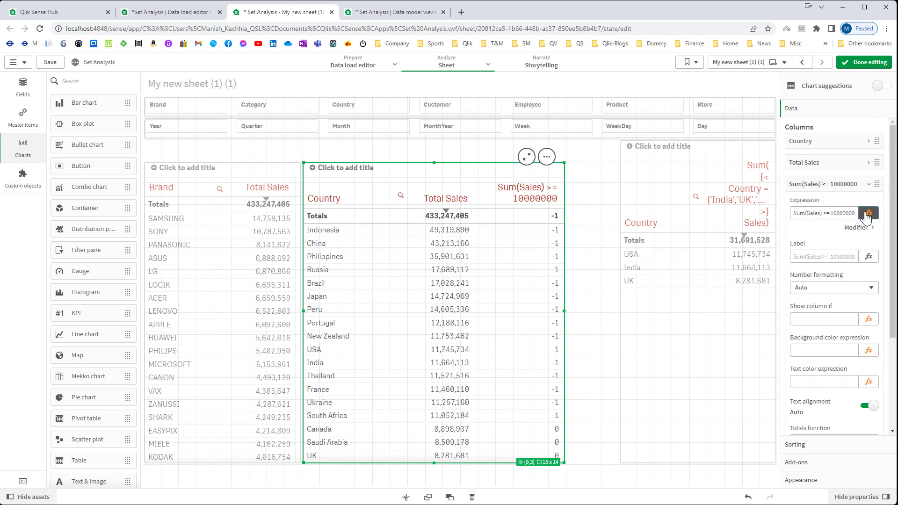
click(868, 213)
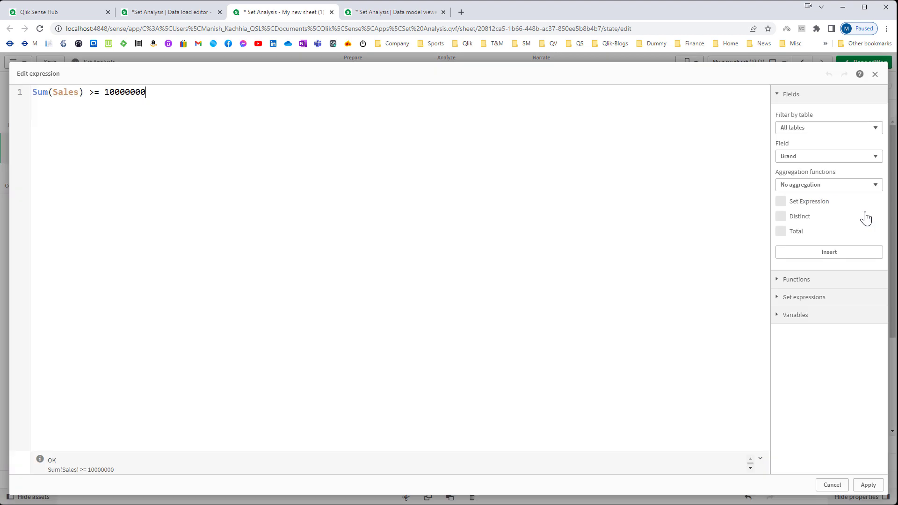
click(869, 485)
In the right table's expression, replace 'India','UK','USA' with quoted Sum(Sales) >= 10000000.
click(767, 291)
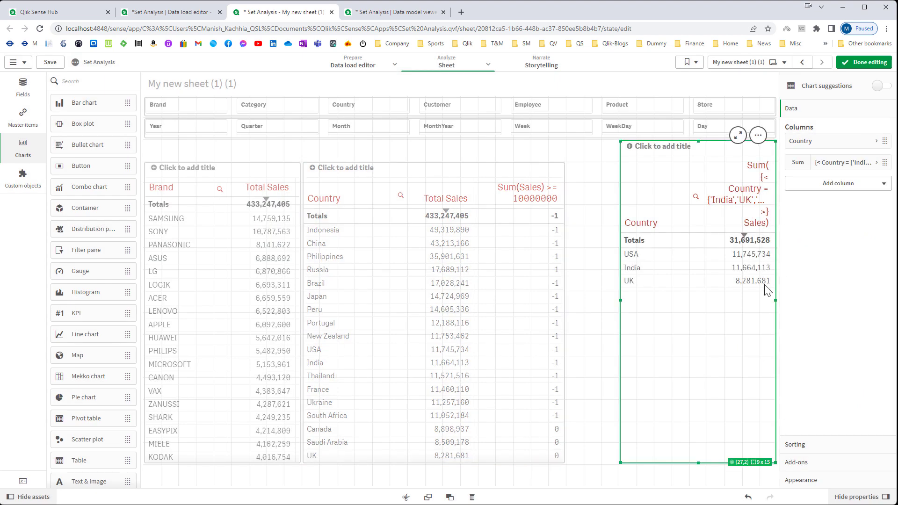
click(863, 163)
click(870, 191)
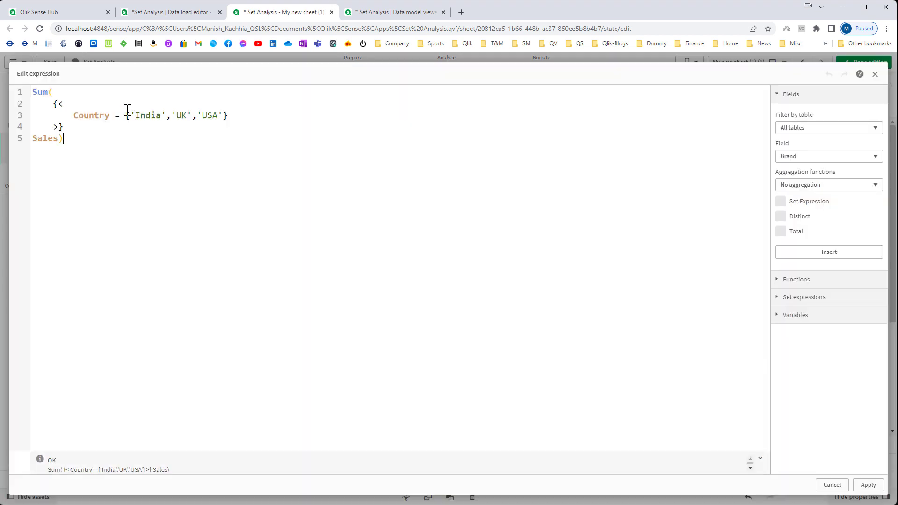
drag(133, 116, 223, 115)
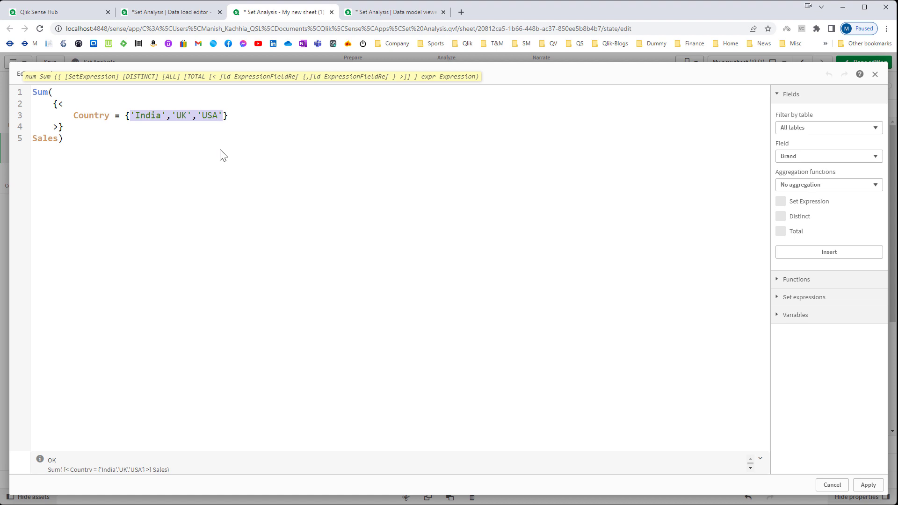
text(")
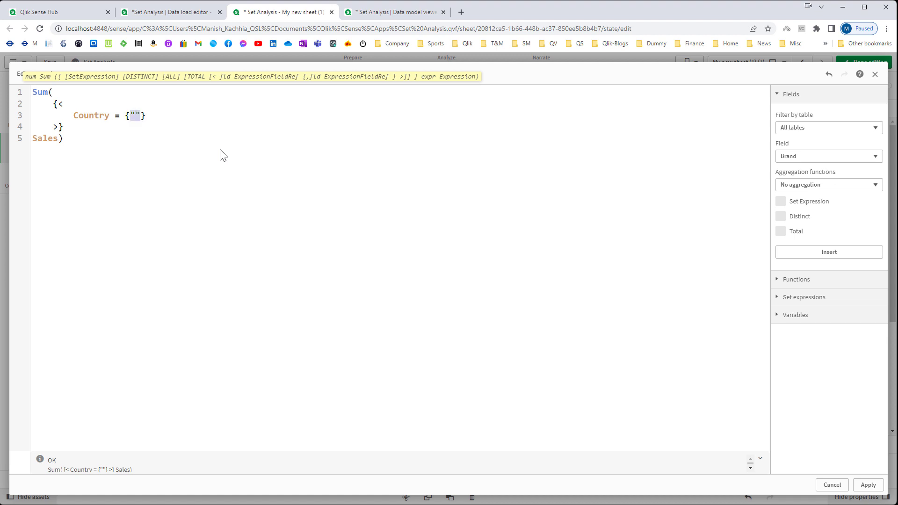
key(Right)
text(Sum(Sales) >= 10000000)
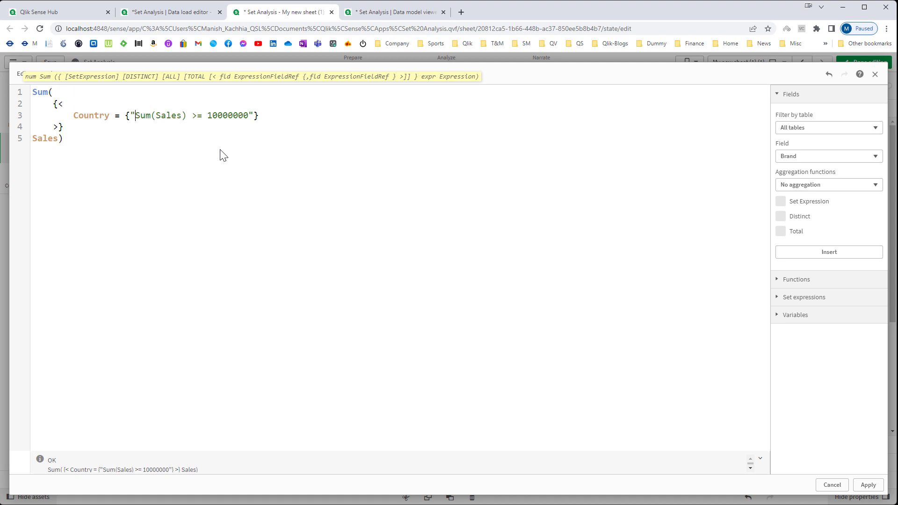
Remove the equals sign so the condition reads "Sum(Sales) >= 10000000".
text(=)
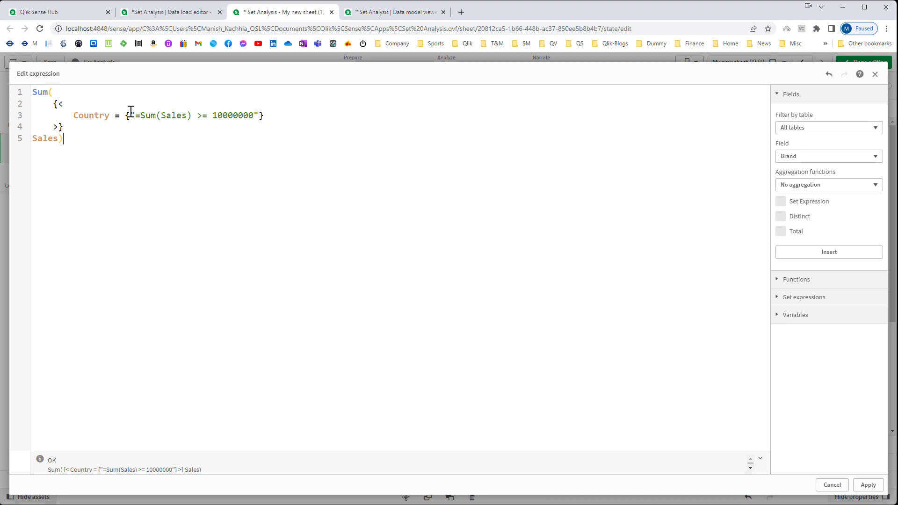
drag(126, 116, 267, 116)
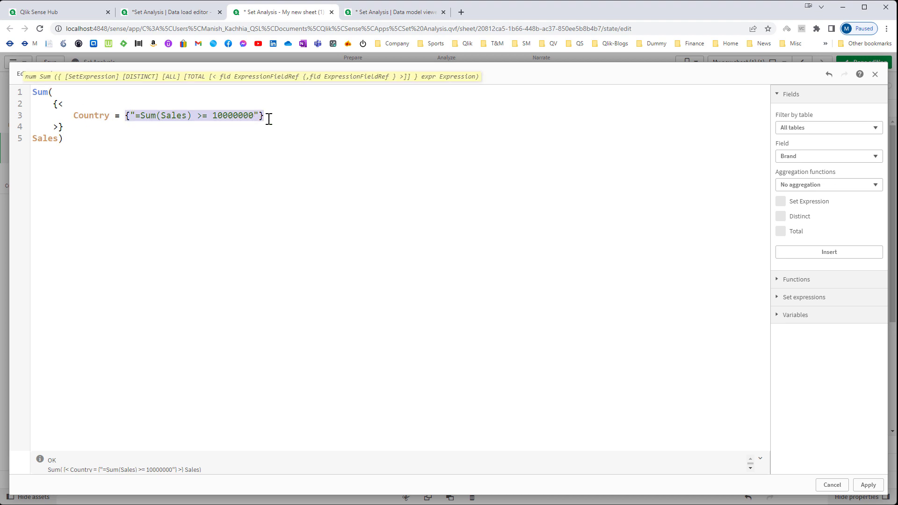
click(262, 144)
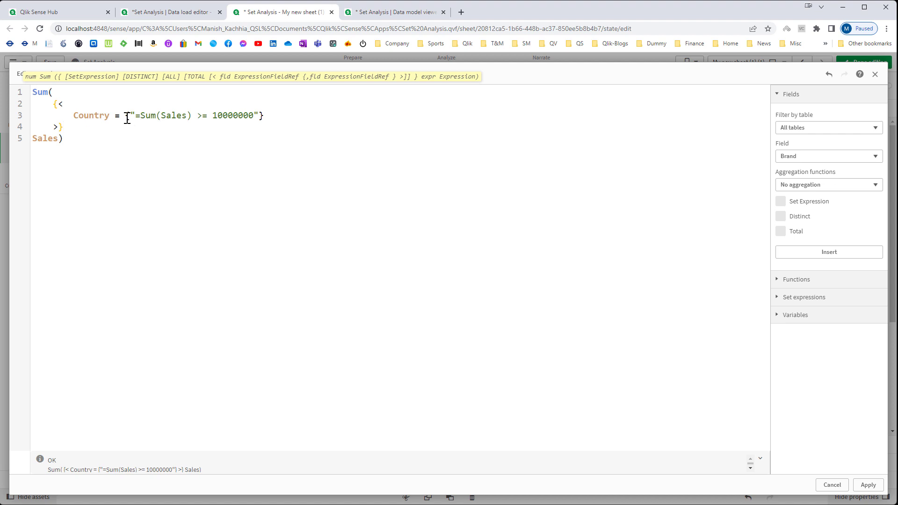
drag(131, 116, 136, 115)
click(141, 134)
click(131, 116)
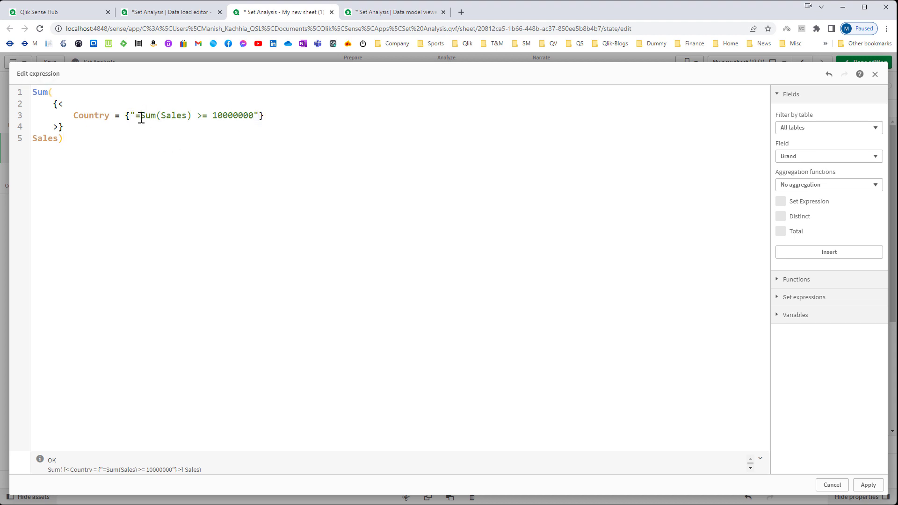
drag(140, 117, 258, 117)
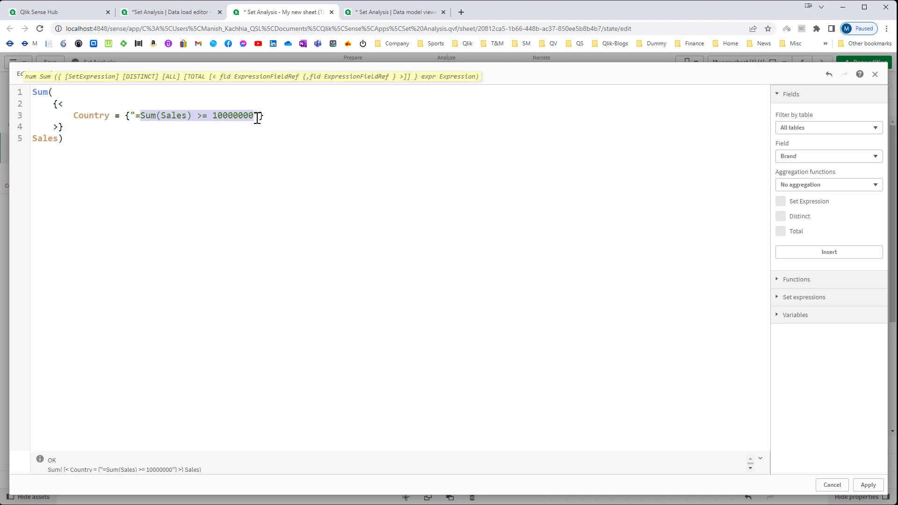
click(141, 117)
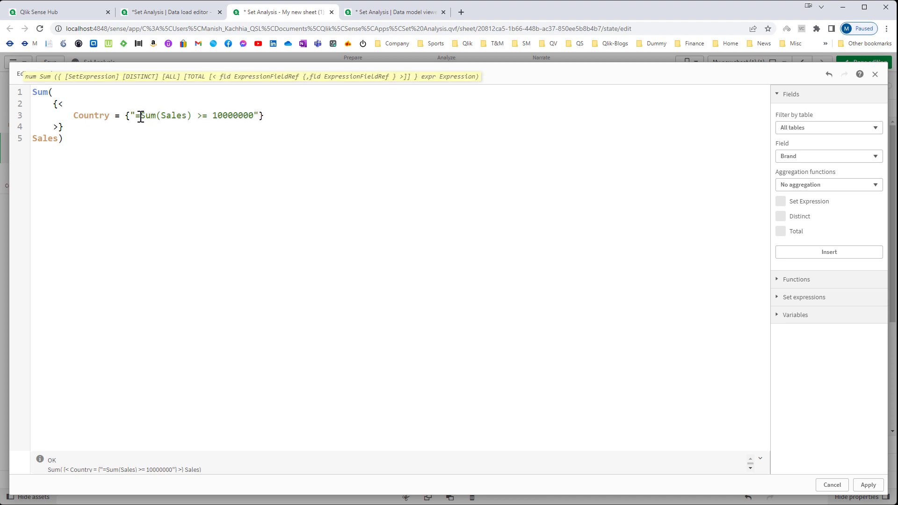
key(BackSpace)
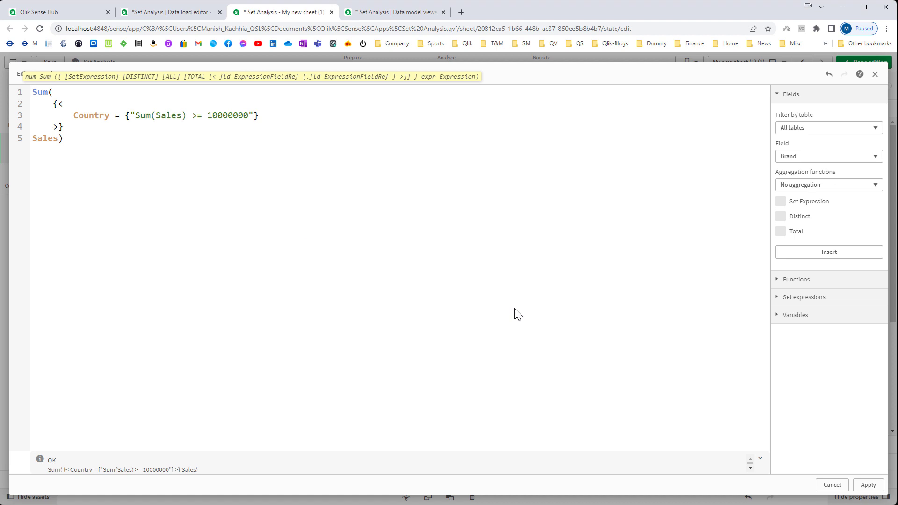
Restore the equals sign to make the condition "=Sum(Sales) >= 10000000" and apply it.
click(868, 485)
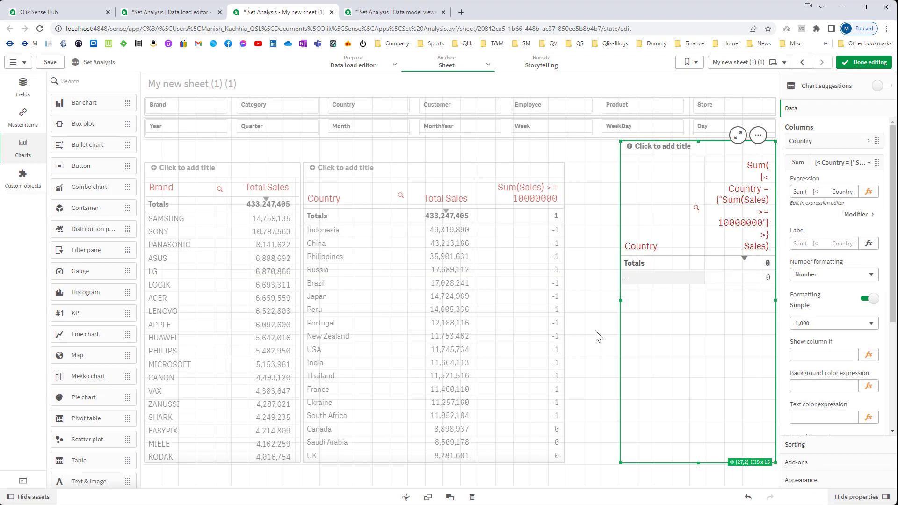
click(869, 192)
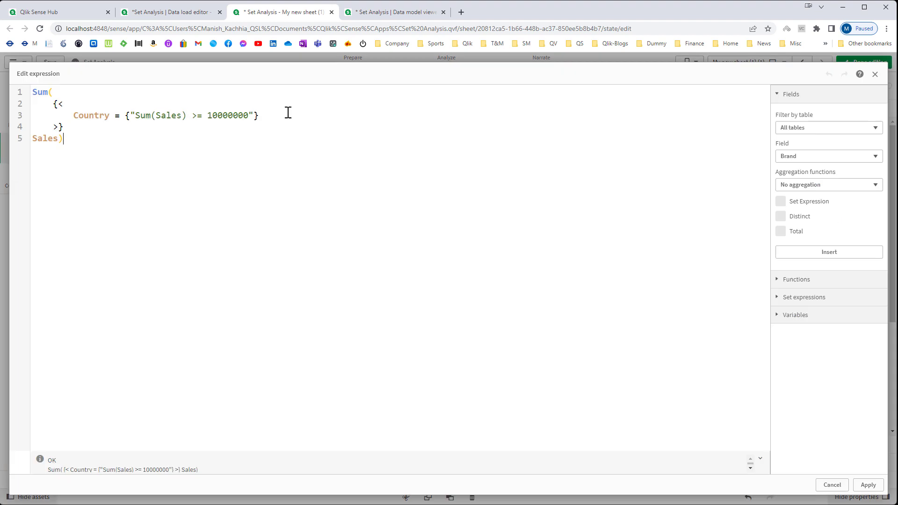
click(136, 116)
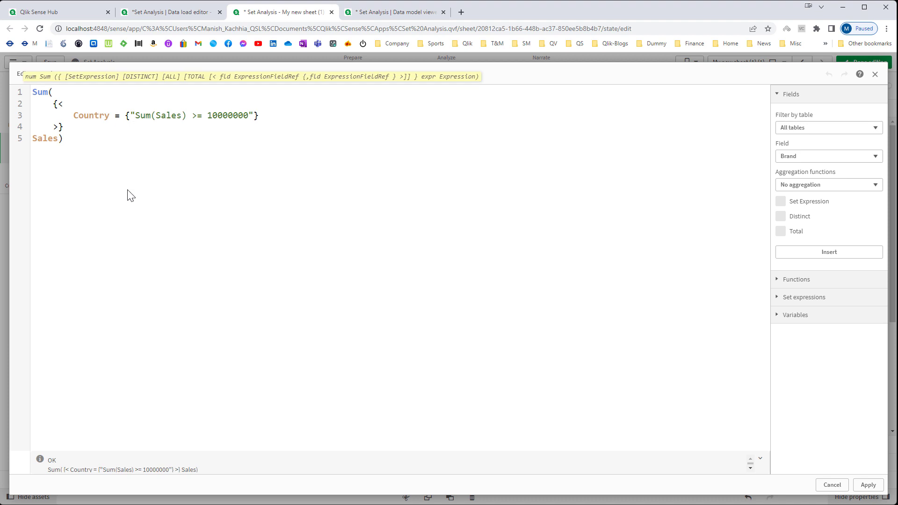
text(=)
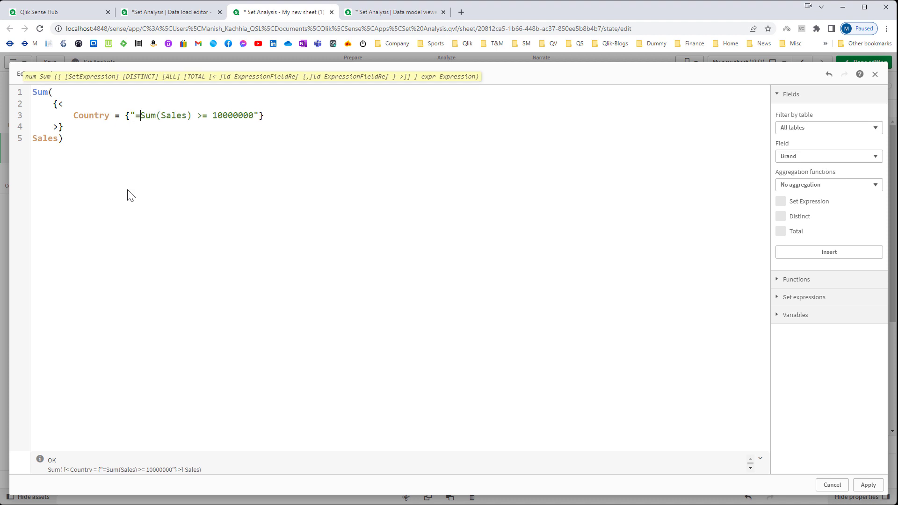
click(868, 485)
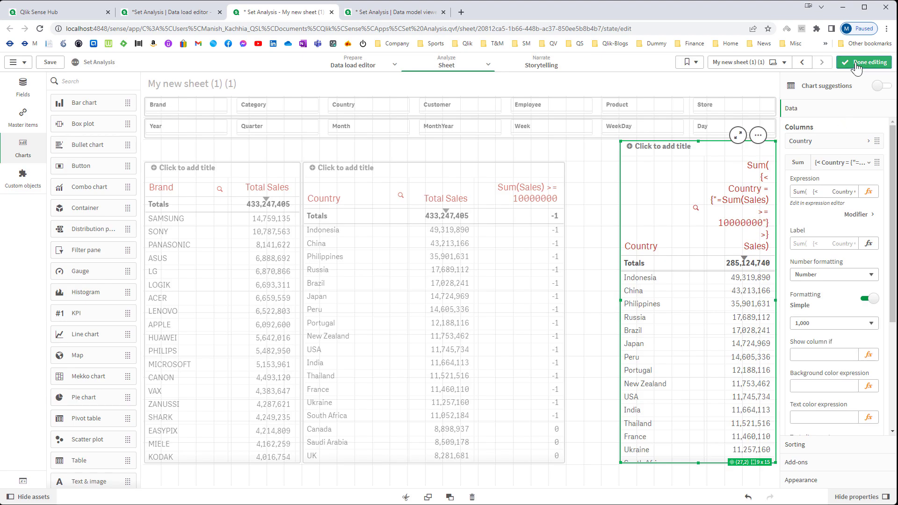
Exit edit mode and filter Month to May, narrowing the right table to seven countries.
click(857, 66)
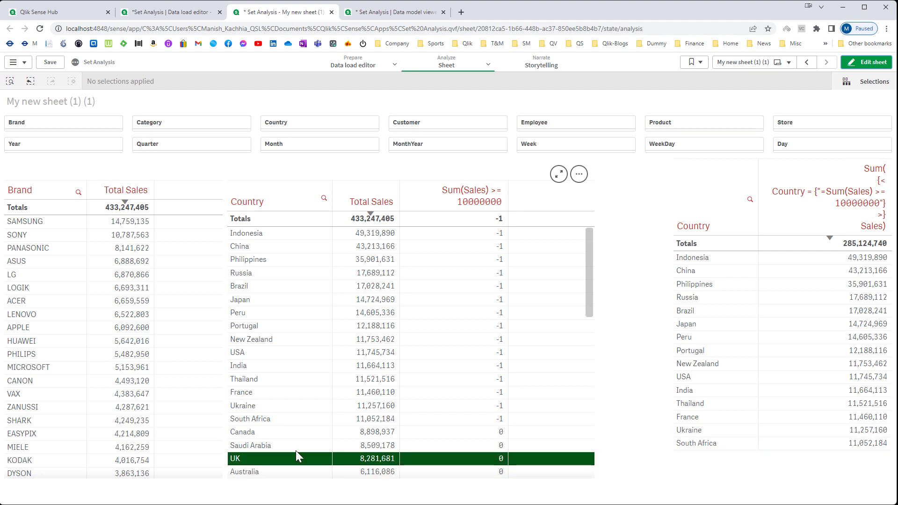
click(351, 145)
click(347, 206)
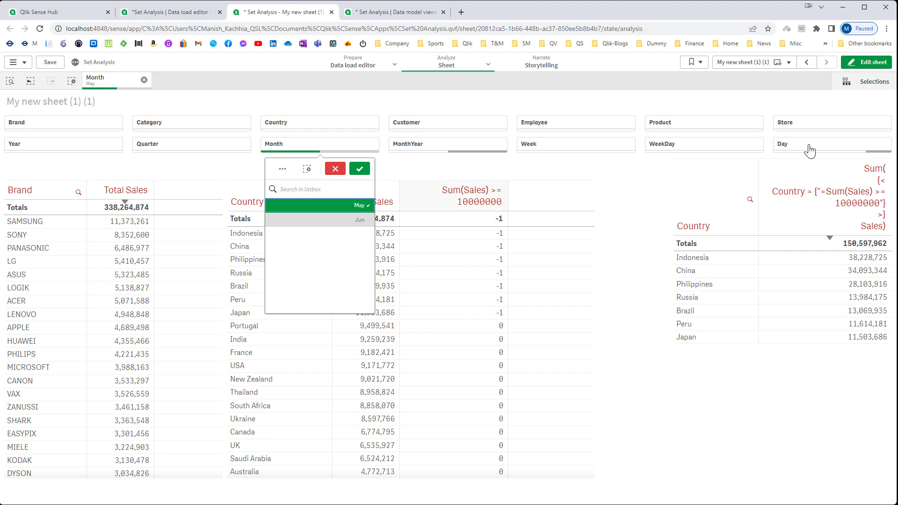
Revisit the measure expression's Sum(Sales) >= 10000000 condition, apply it unchanged, and finish editing.
click(867, 62)
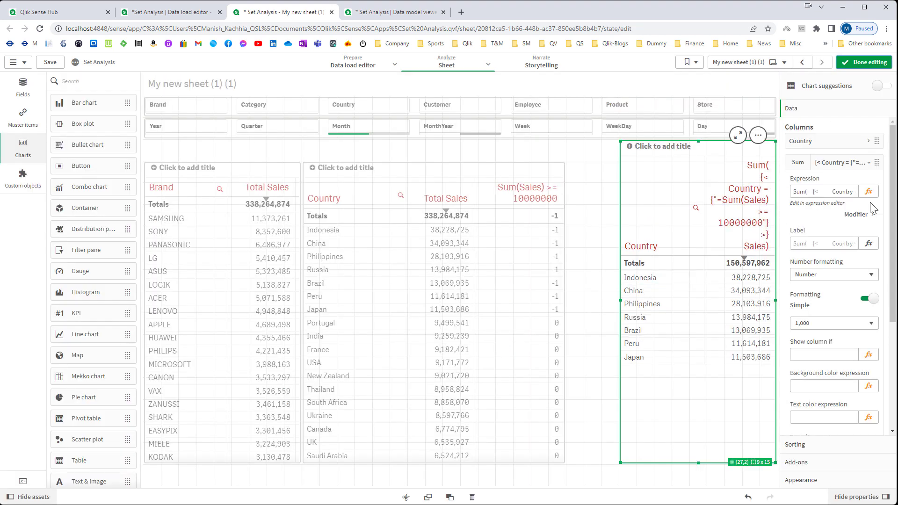
click(868, 192)
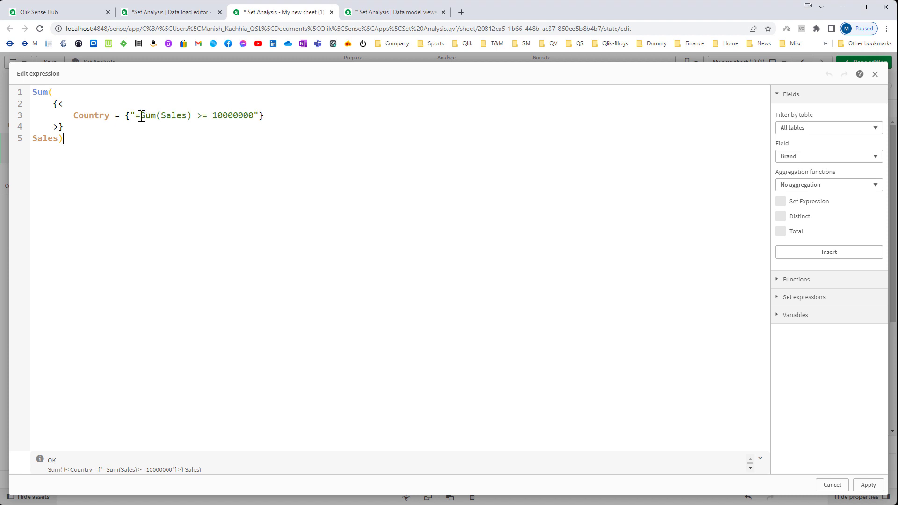
drag(142, 116, 254, 117)
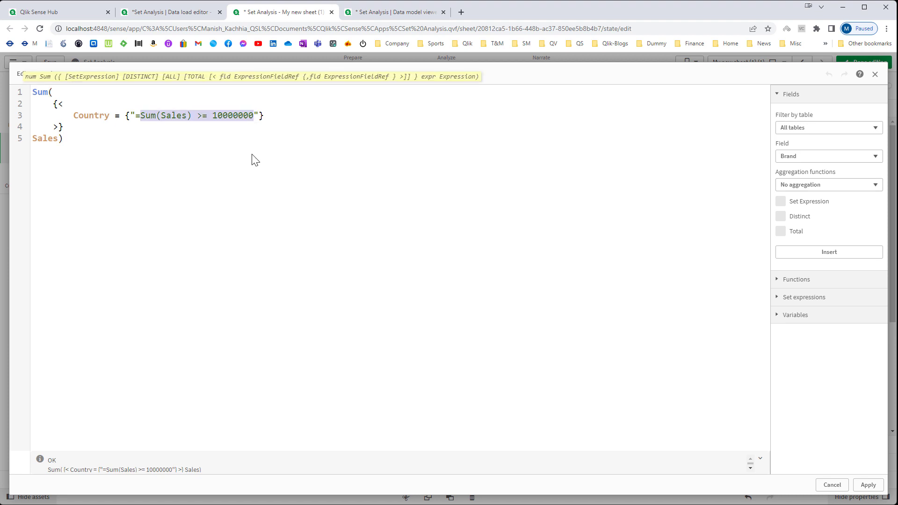
click(868, 485)
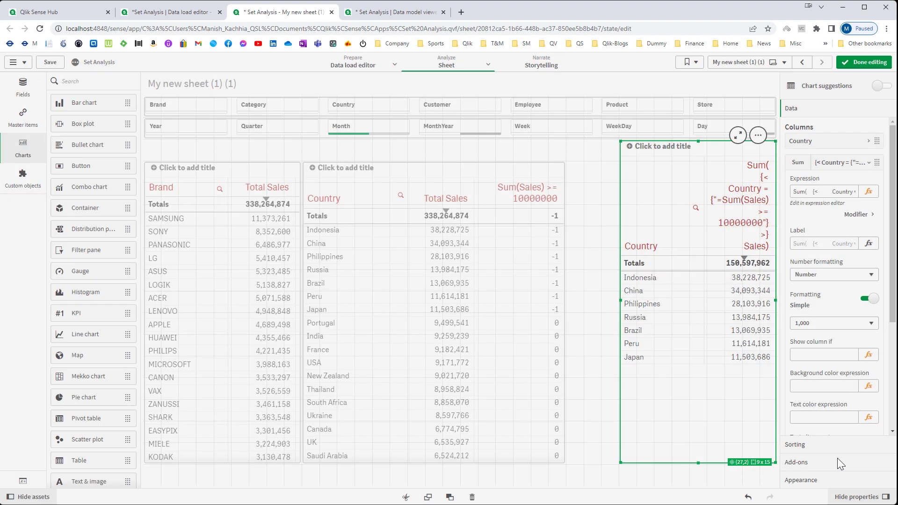
click(865, 62)
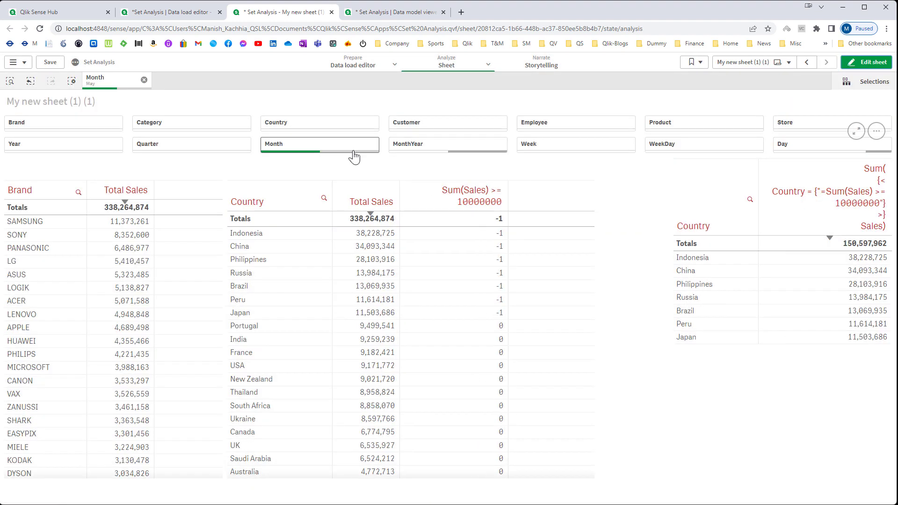
Swap the Month selection from May to Jun, then clear all selections to restore 15 countries.
click(354, 155)
click(352, 207)
click(350, 217)
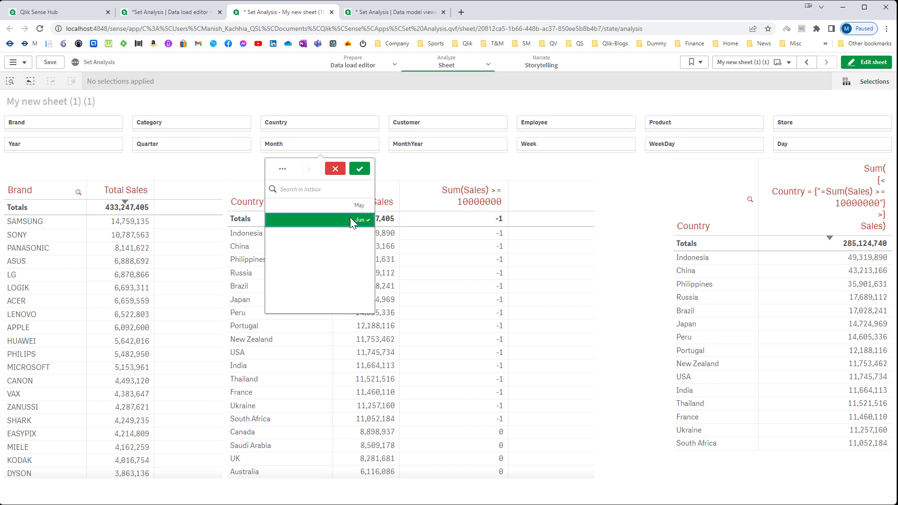
click(359, 169)
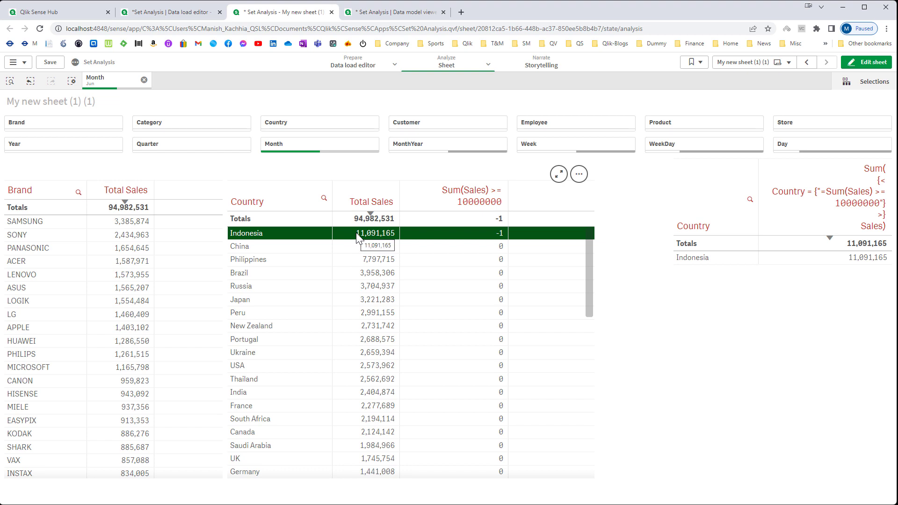
click(70, 82)
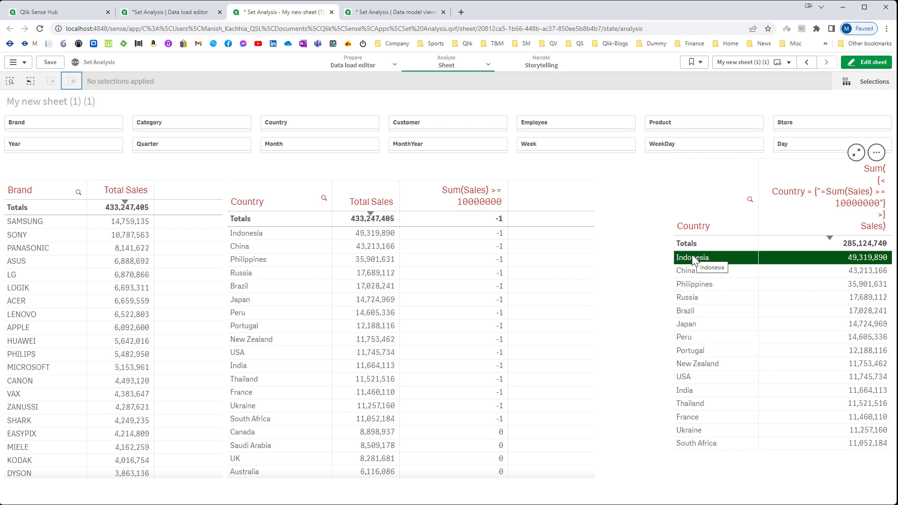
drag(692, 258, 682, 443)
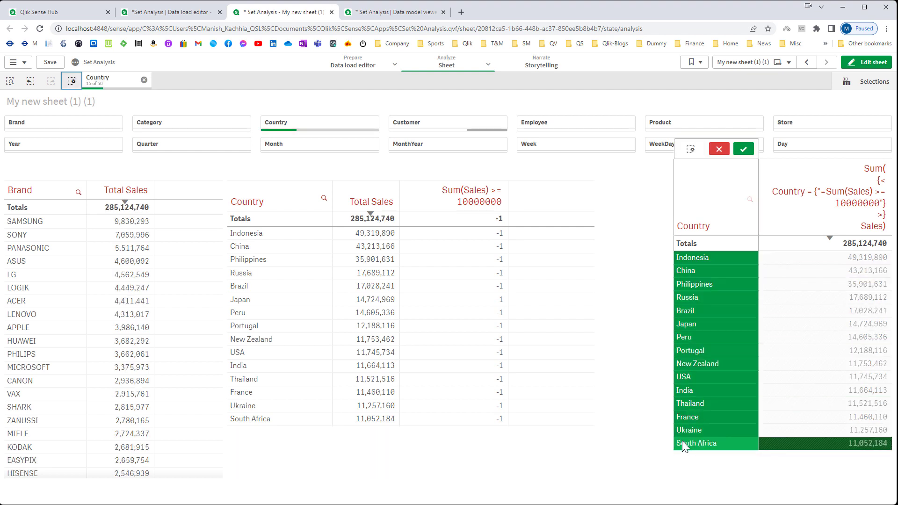
click(719, 149)
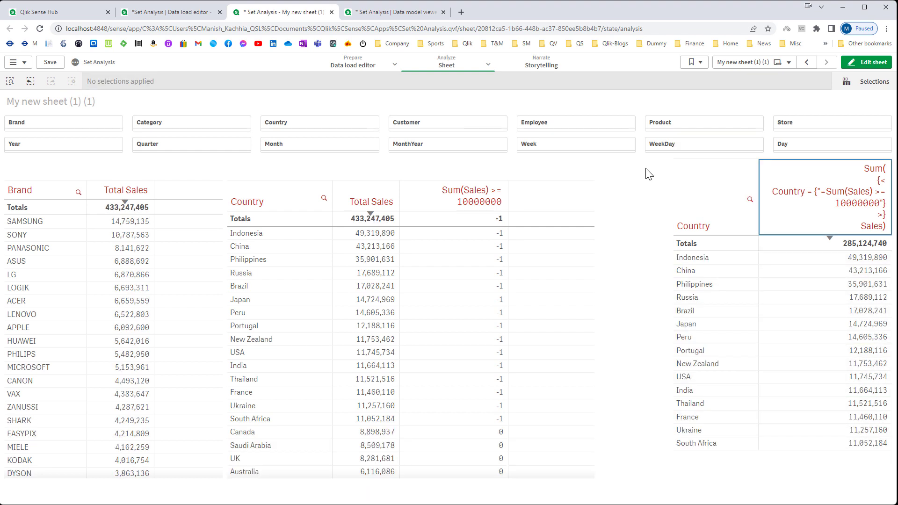